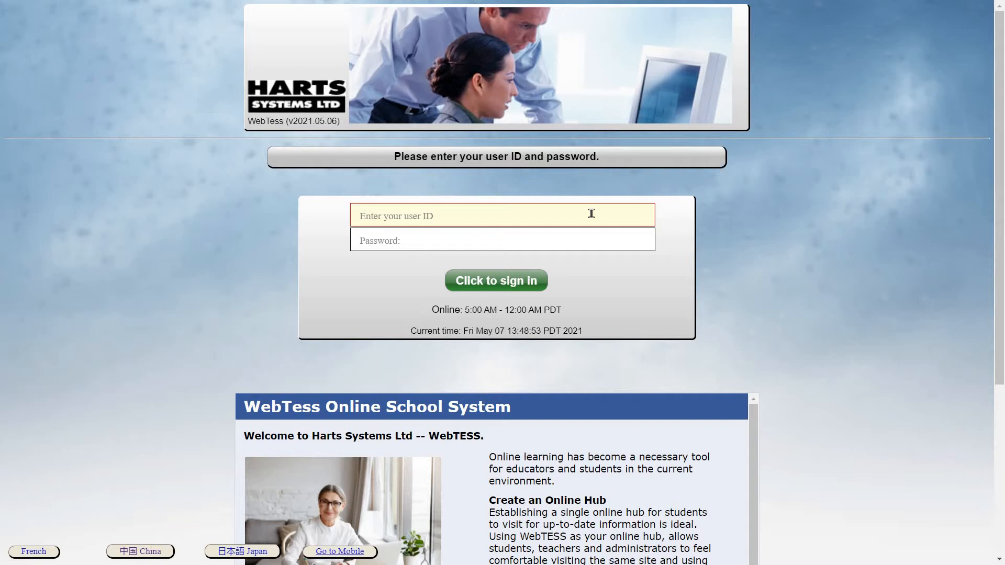
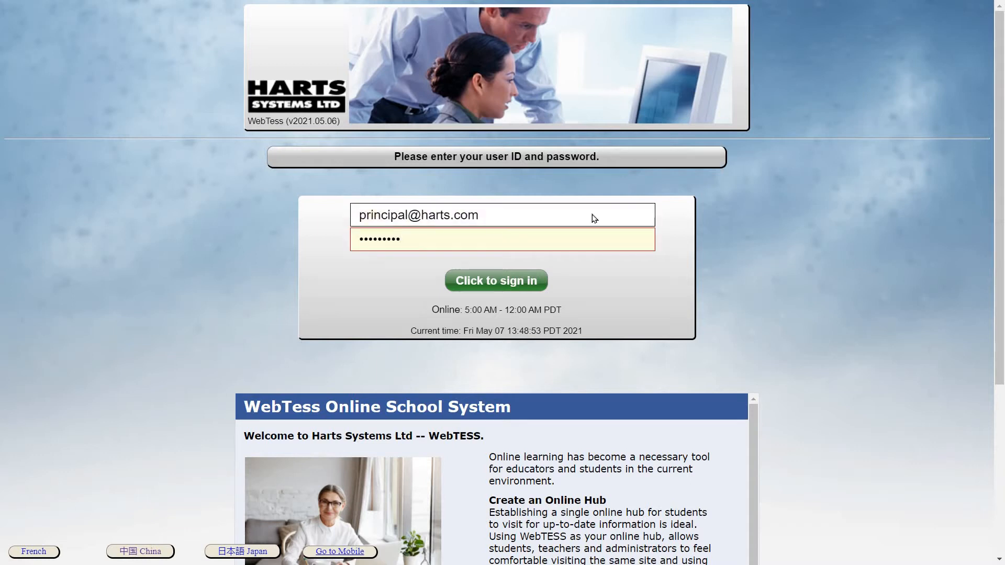
- Sign in to Harts WebTess with the principal's user ID and password
{"action": "key", "text": "Return"}
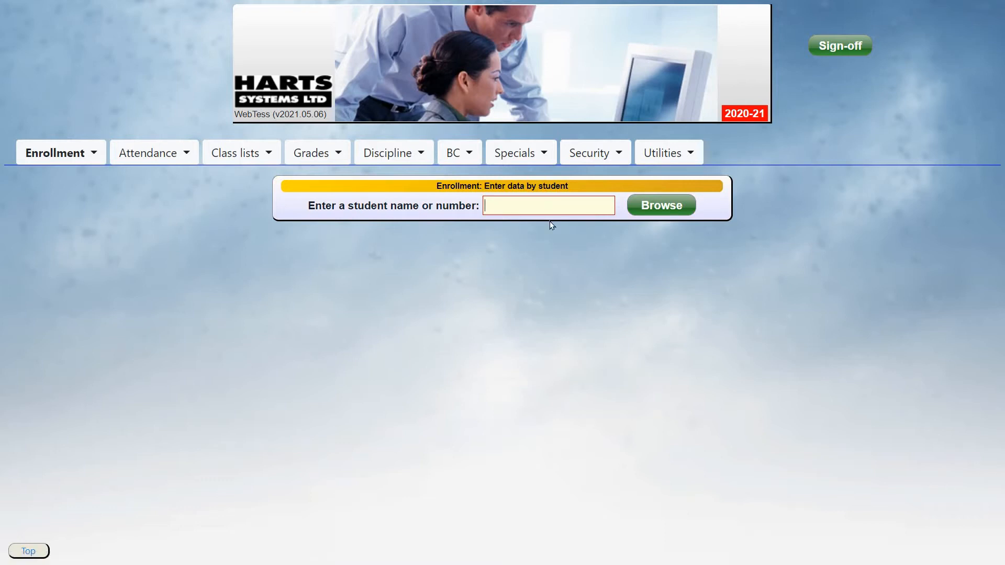
- Go to Class lists > Setup > Setup terms, days, periods
{"action": "left_click", "coordinate": [235, 162]}
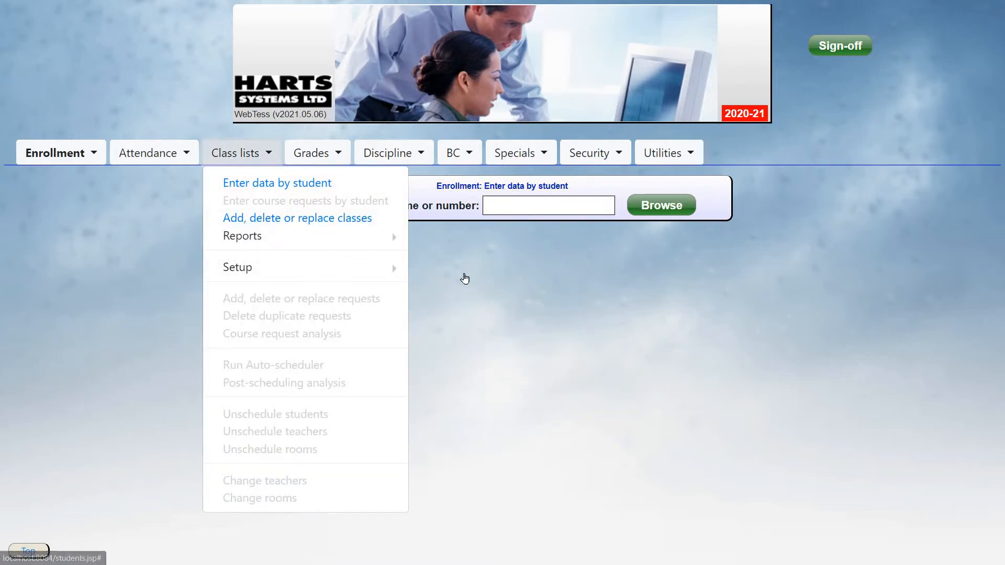
{"action": "mouse_move", "coordinate": [487, 276]}
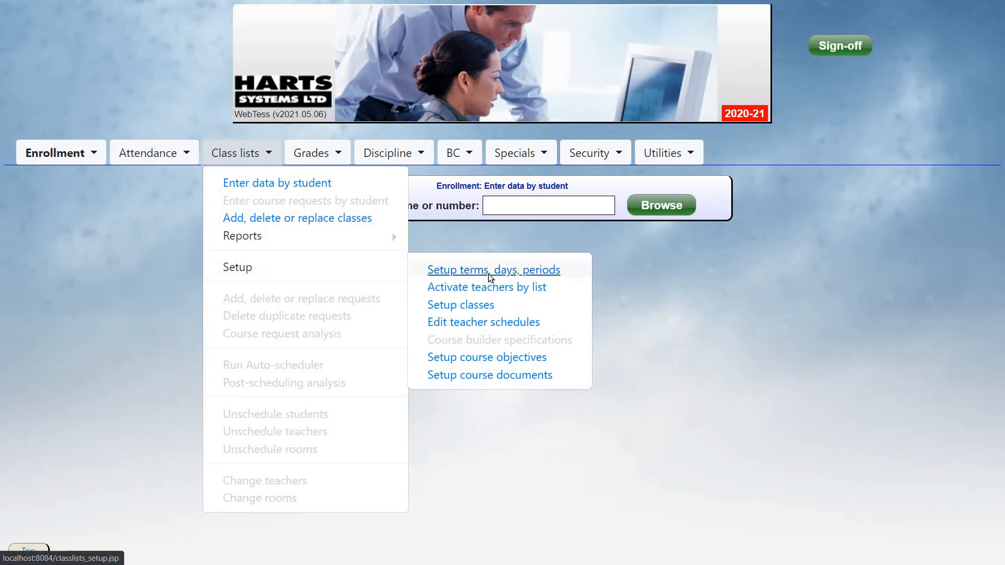
{"action": "left_click", "coordinate": [491, 273]}
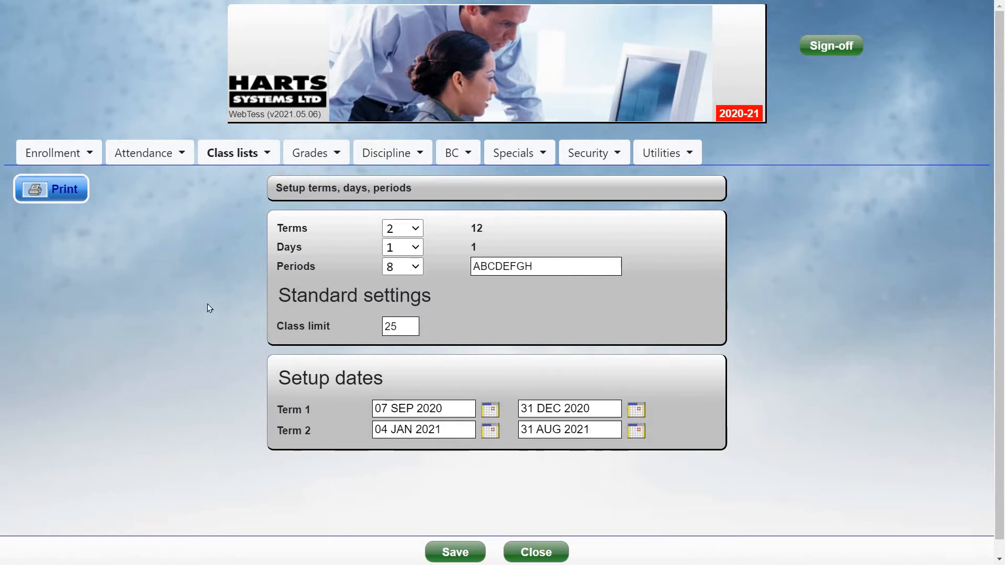
- Keep the term setup at 2 terms and 1 day
{"action": "left_click", "coordinate": [420, 228]}
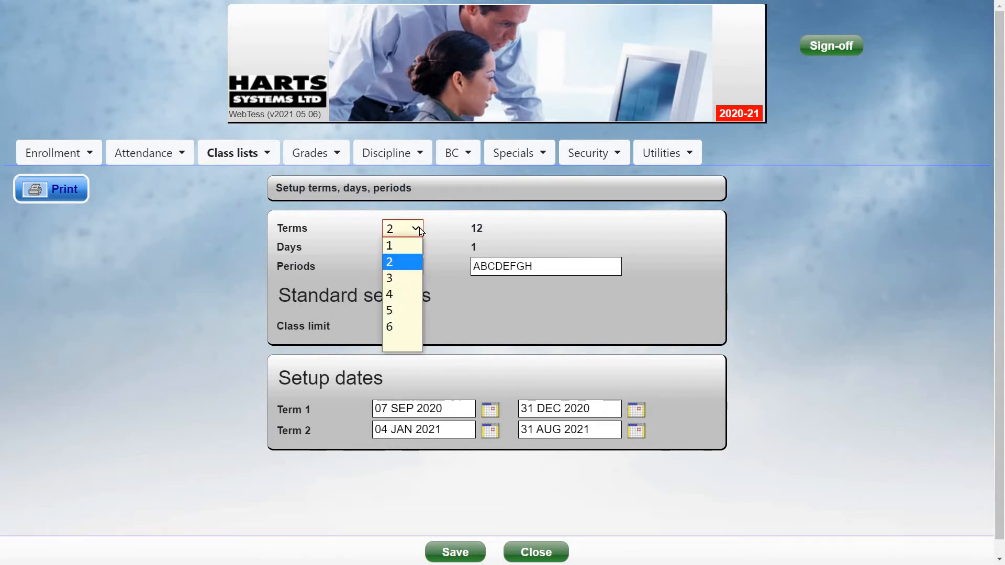
{"action": "left_click", "coordinate": [420, 228]}
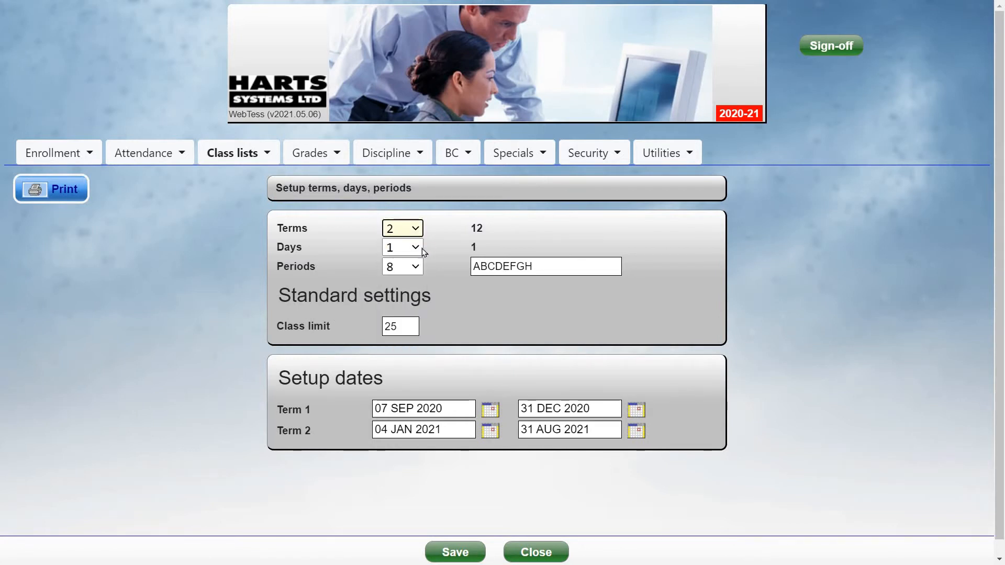
{"action": "left_click", "coordinate": [419, 246]}
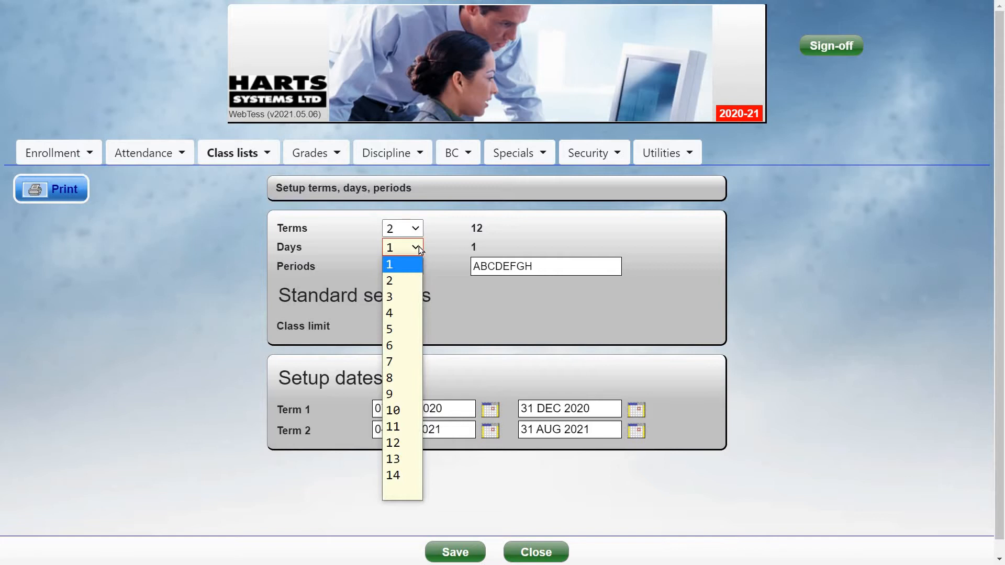
{"action": "left_click", "coordinate": [419, 246]}
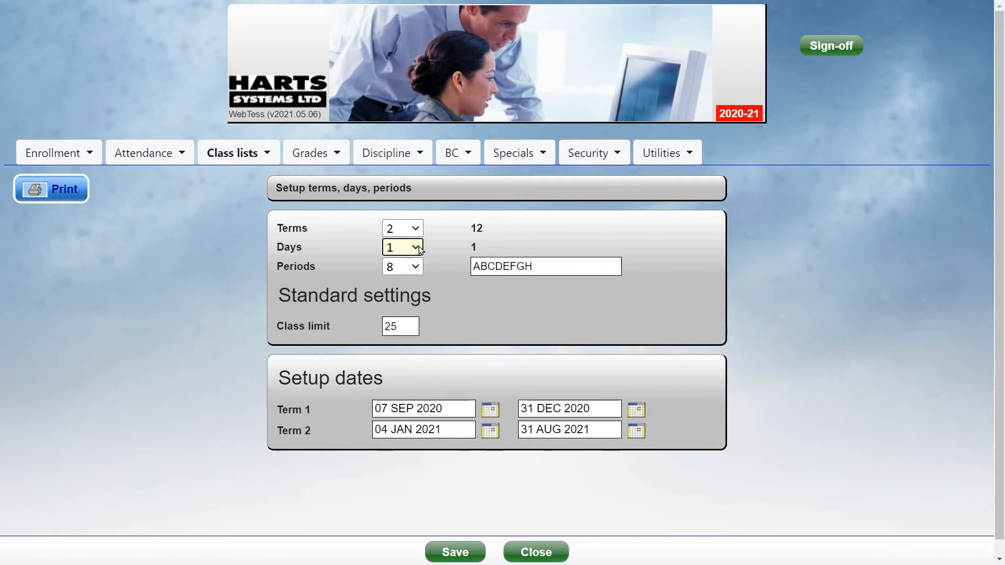
{"action": "left_click", "coordinate": [419, 247]}
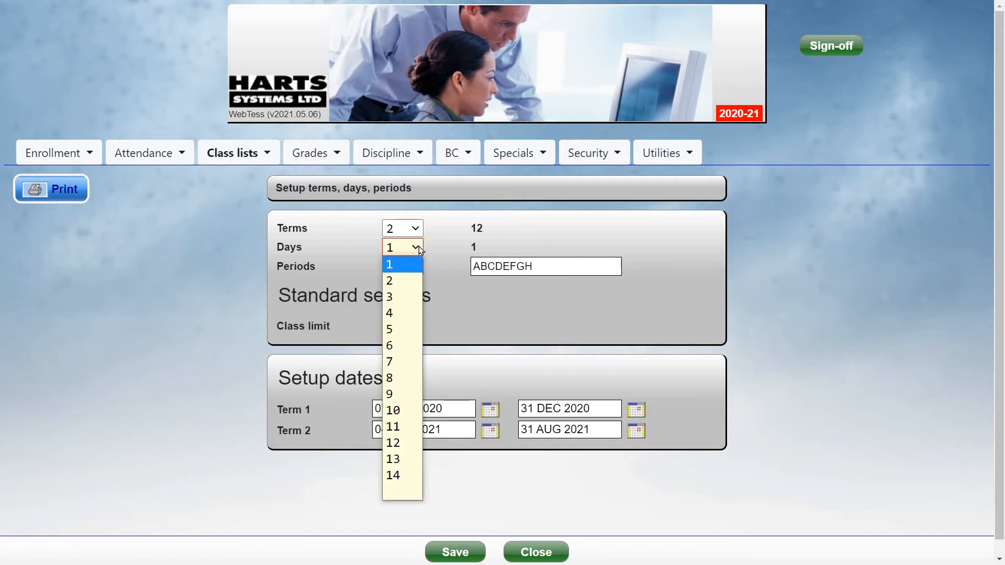
{"action": "left_click", "coordinate": [419, 247]}
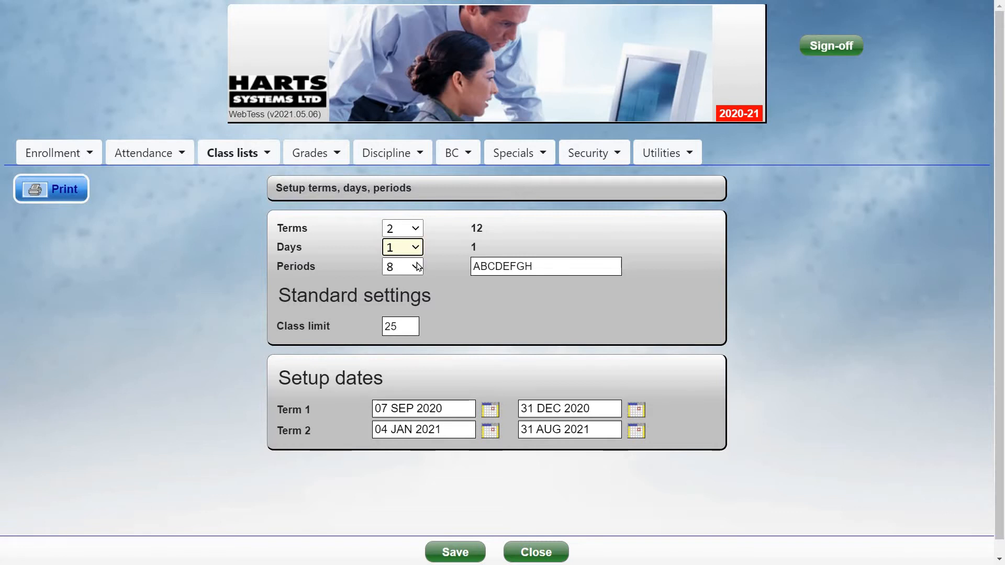
- Keep 8 periods ABCDEFGH and class limit 25, and save the setup
{"action": "left_click", "coordinate": [418, 265]}
{"action": "left_click", "coordinate": [555, 261]}
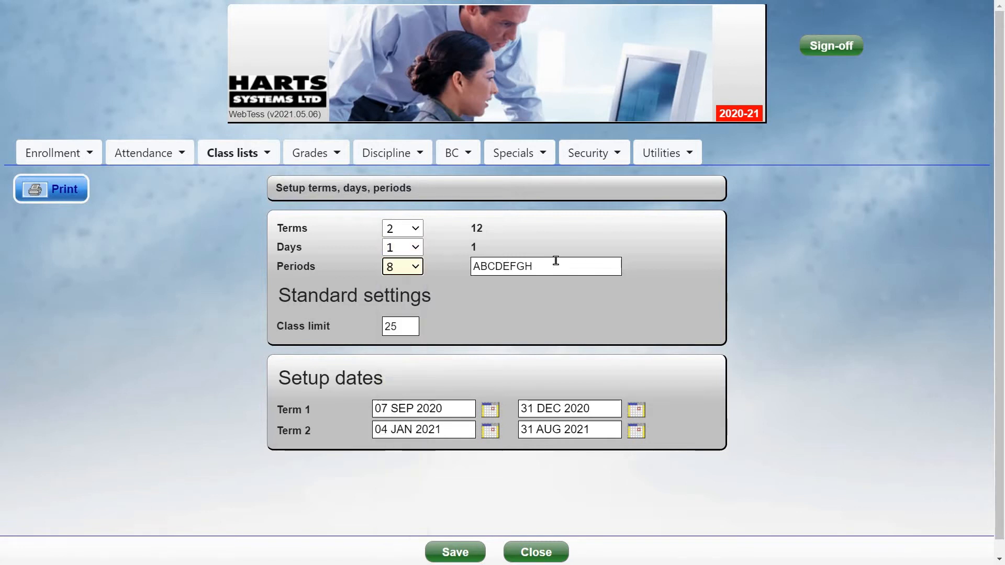
{"action": "left_click", "coordinate": [556, 261]}
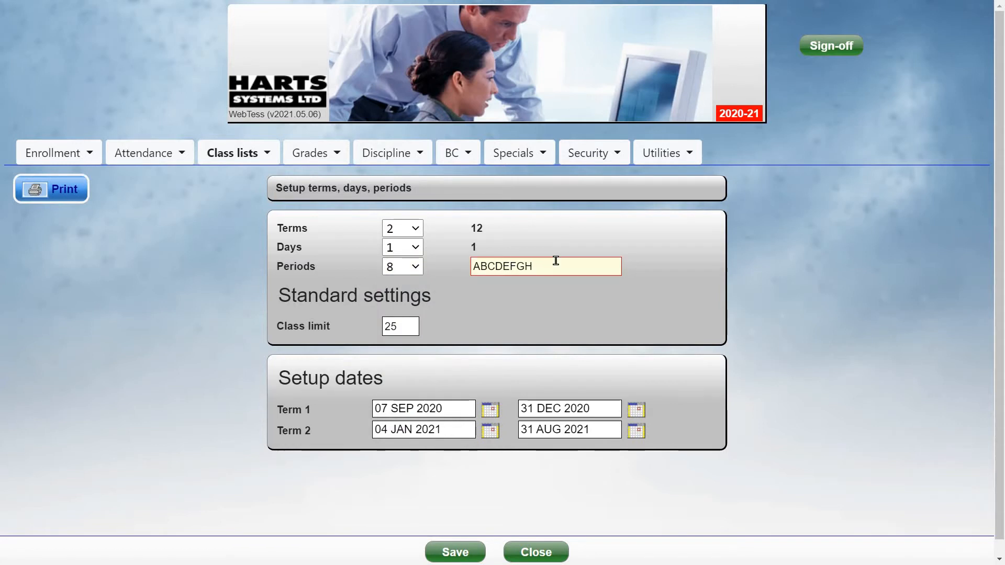
{"action": "left_click", "coordinate": [411, 321]}
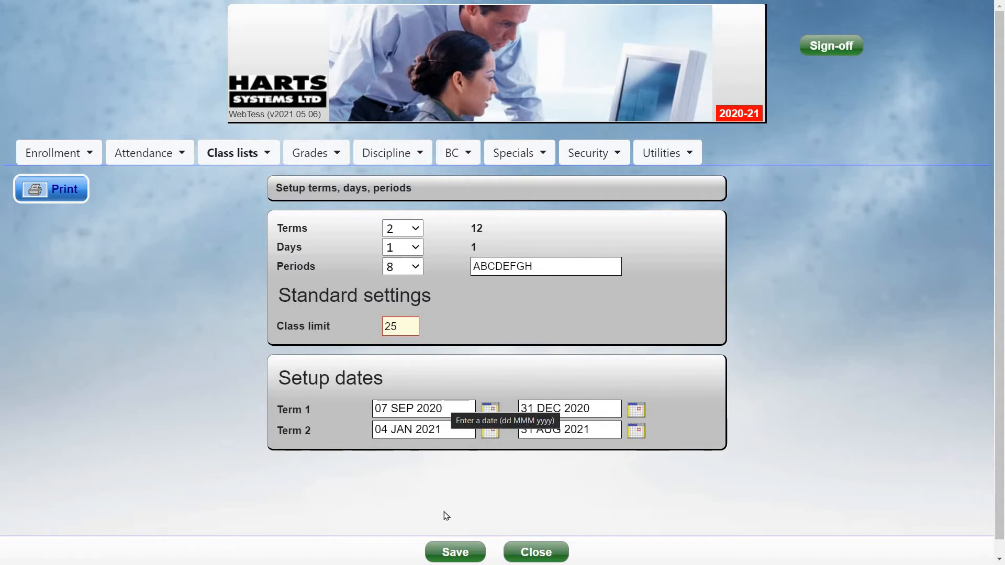
{"action": "left_click", "coordinate": [455, 552]}
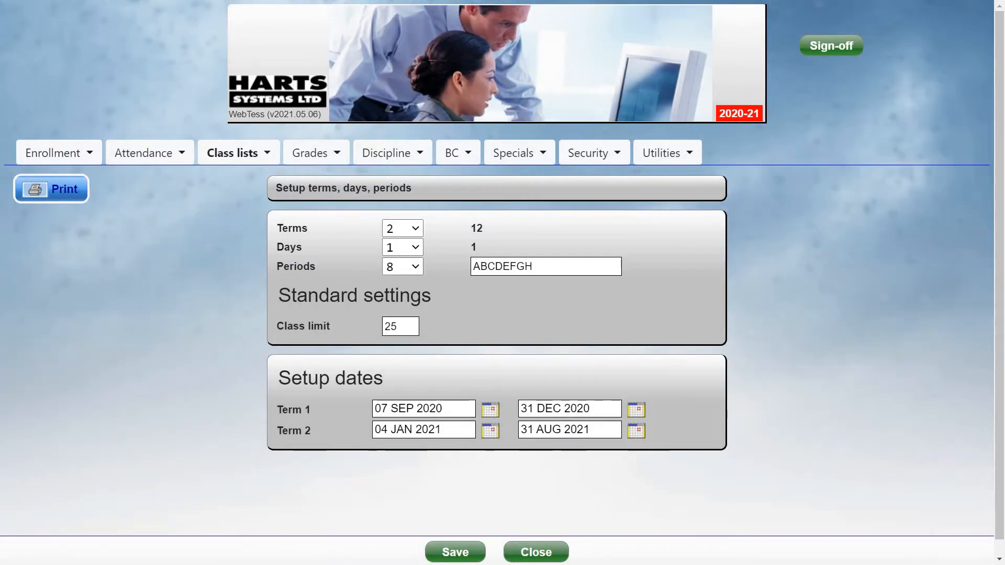
{"action": "left_click", "coordinate": [232, 157]}
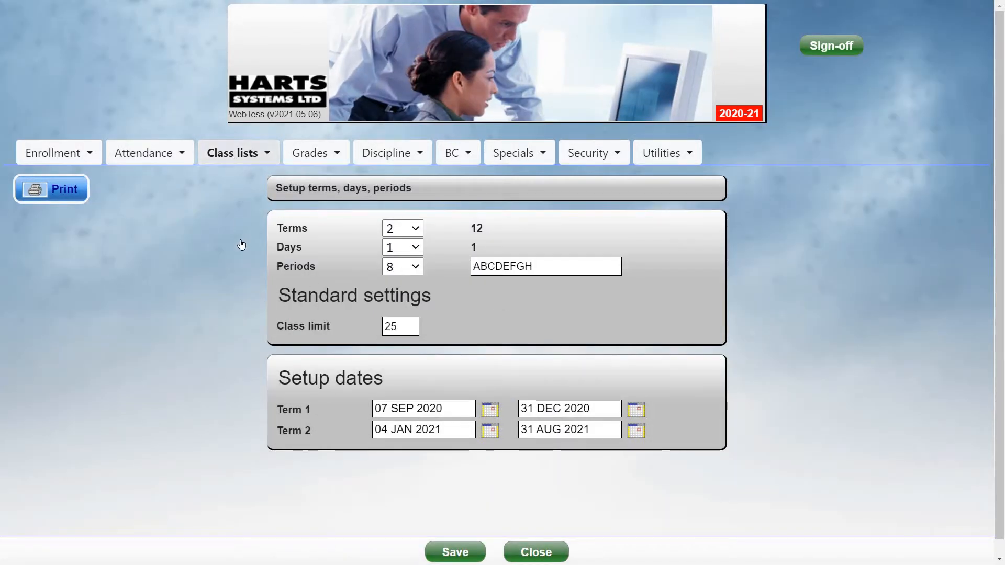
{"action": "mouse_move", "coordinate": [238, 271]}
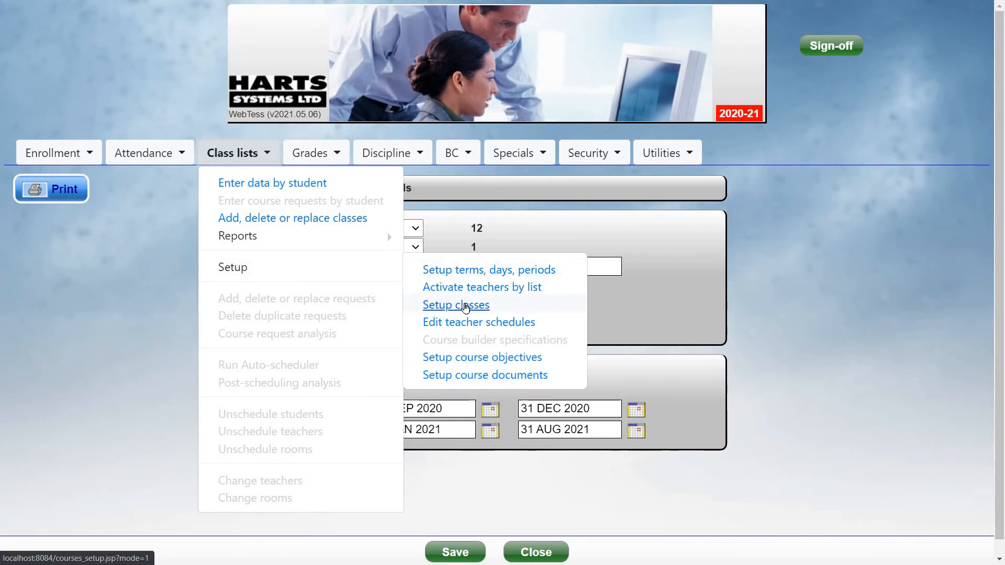
- Open Setup classes and try the new course's Crs#, Credits and Weights fields
{"action": "left_click", "coordinate": [462, 306]}
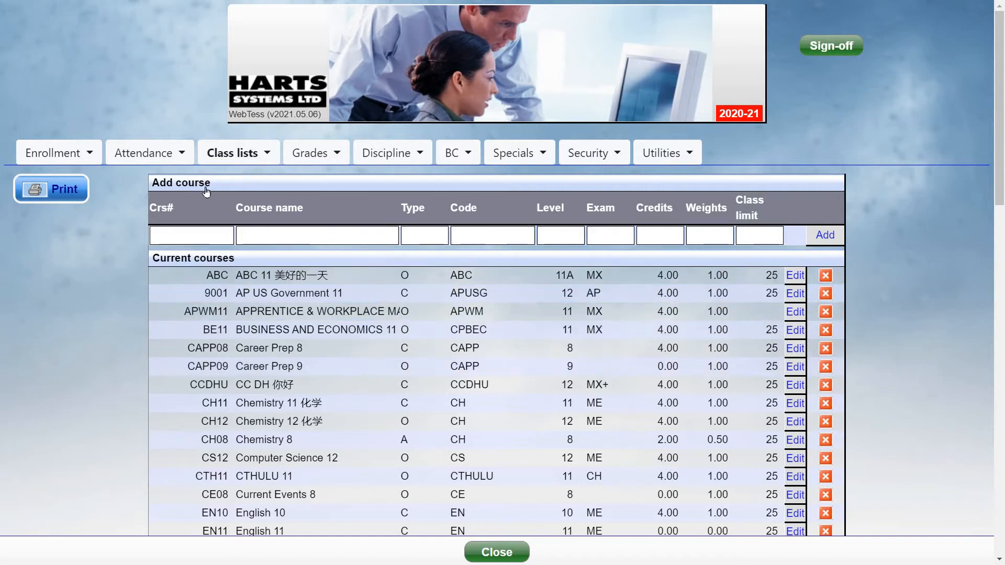
{"action": "left_click", "coordinate": [193, 236]}
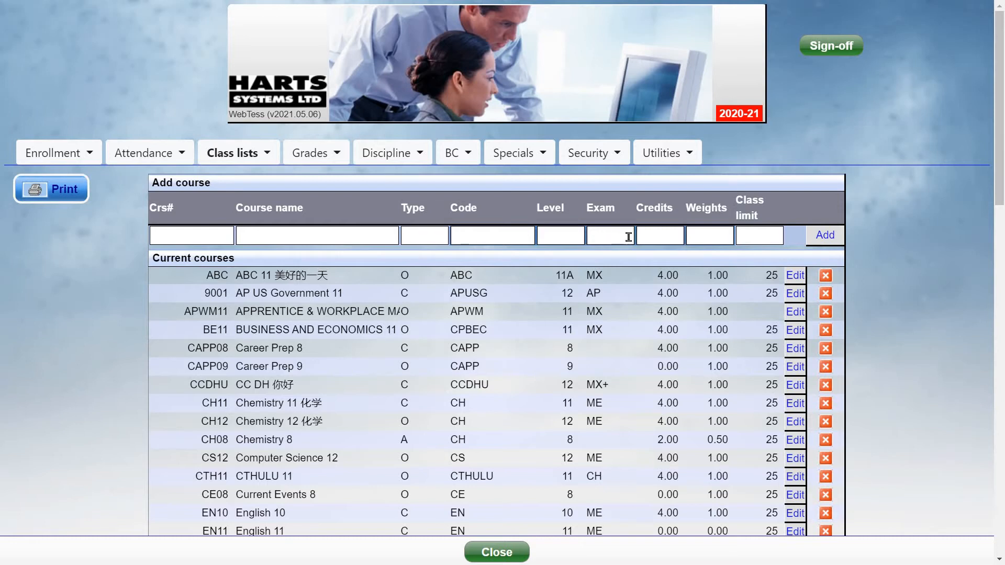
{"action": "left_click", "coordinate": [674, 252]}
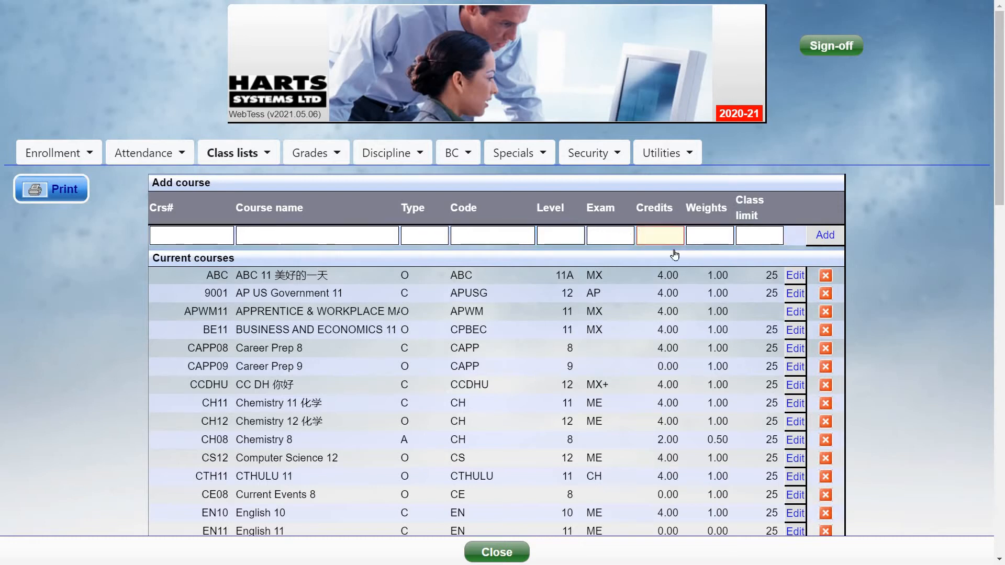
{"action": "left_click", "coordinate": [705, 230]}
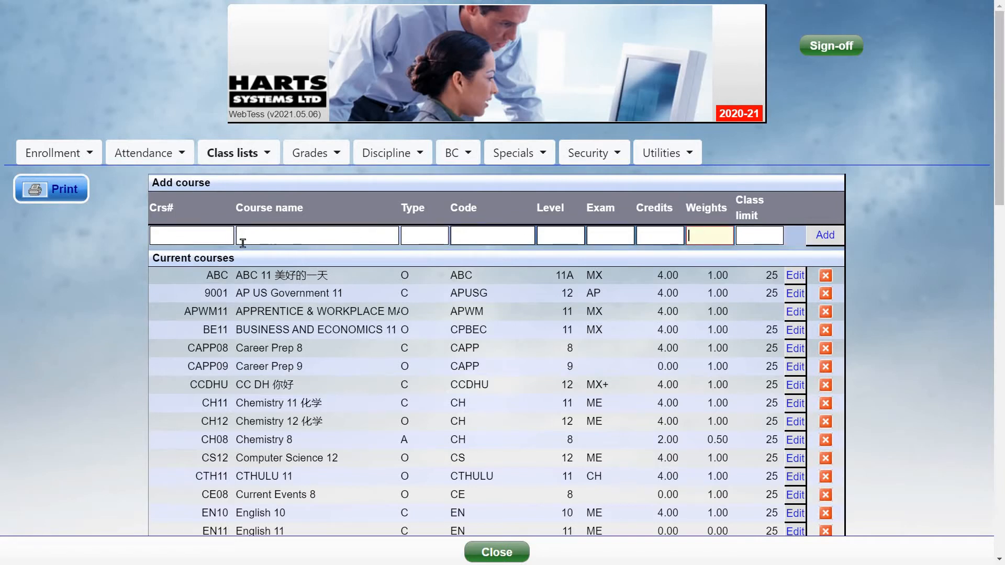
{"action": "left_click", "coordinate": [199, 234]}
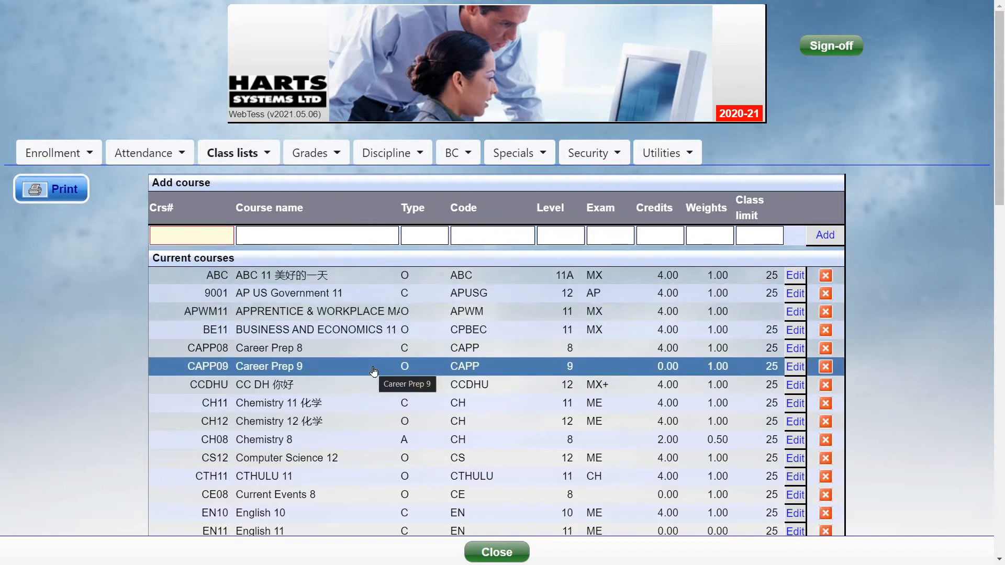
{"action": "type", "text": "MA"}
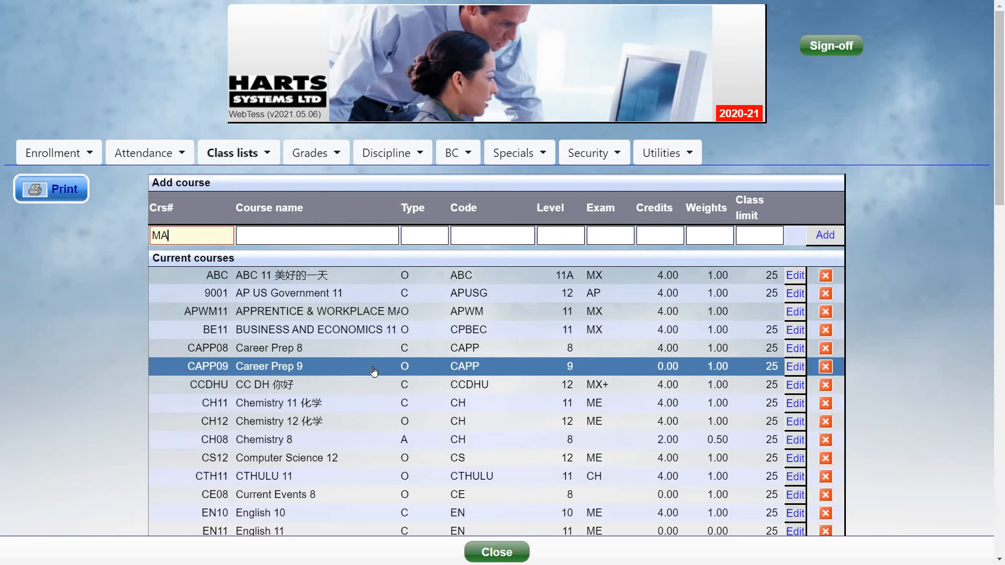
{"action": "type", "text": "451"}
{"action": "key", "text": "Tab"}
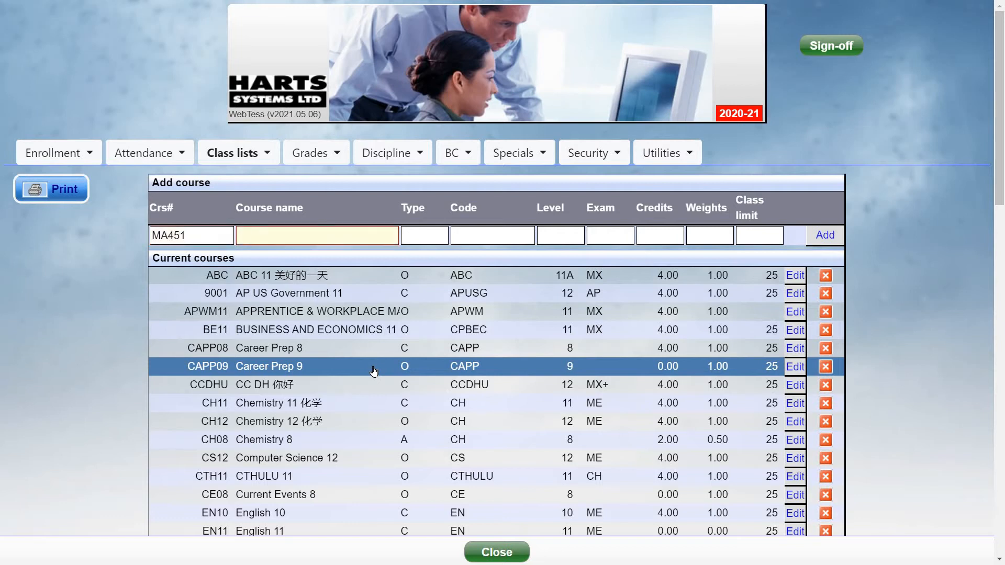
{"action": "type", "text": "Mathematics"}
{"action": "key", "text": "Tab"}
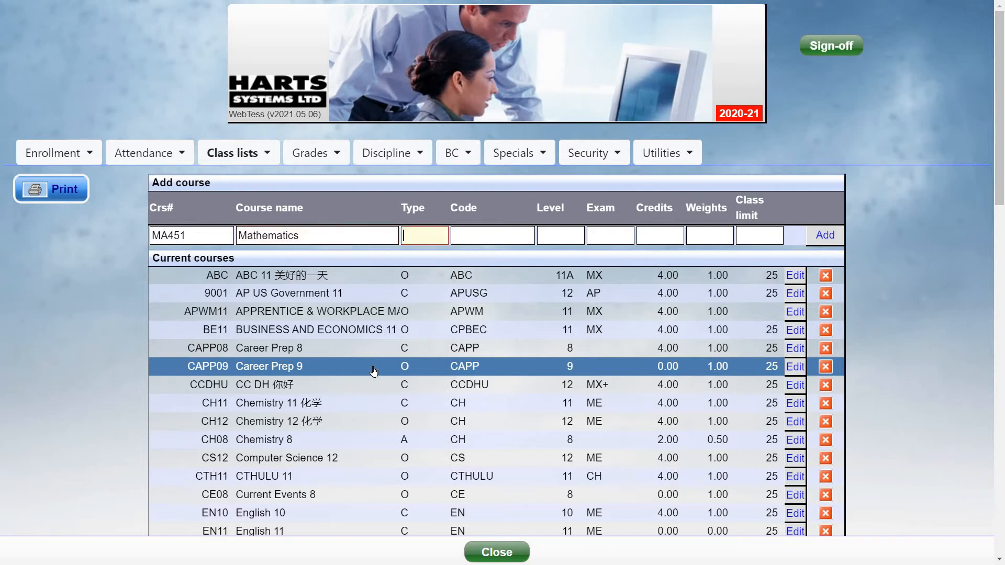
{"action": "type", "text": "C"}
{"action": "key", "text": "Tab"}
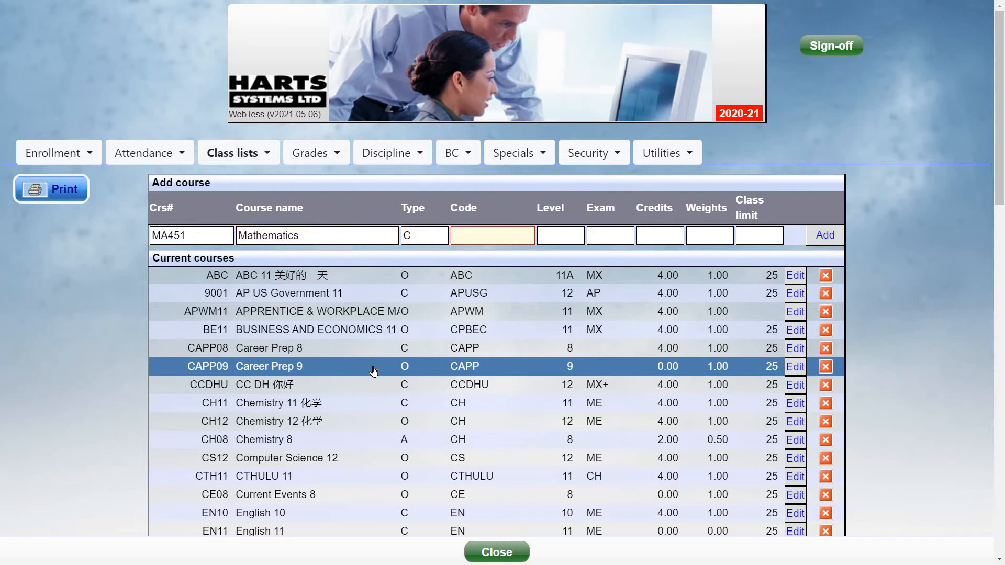
{"action": "type", "text": "MA"}
{"action": "key", "text": "Tab"}
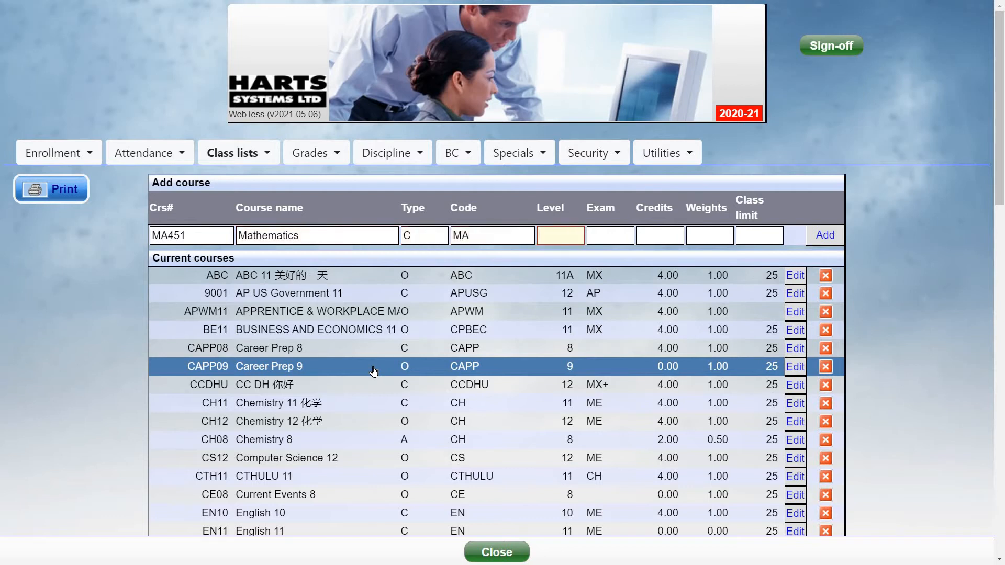
{"action": "type", "text": "12"}
{"action": "key", "text": "Tab"}
{"action": "type", "text": "ME"}
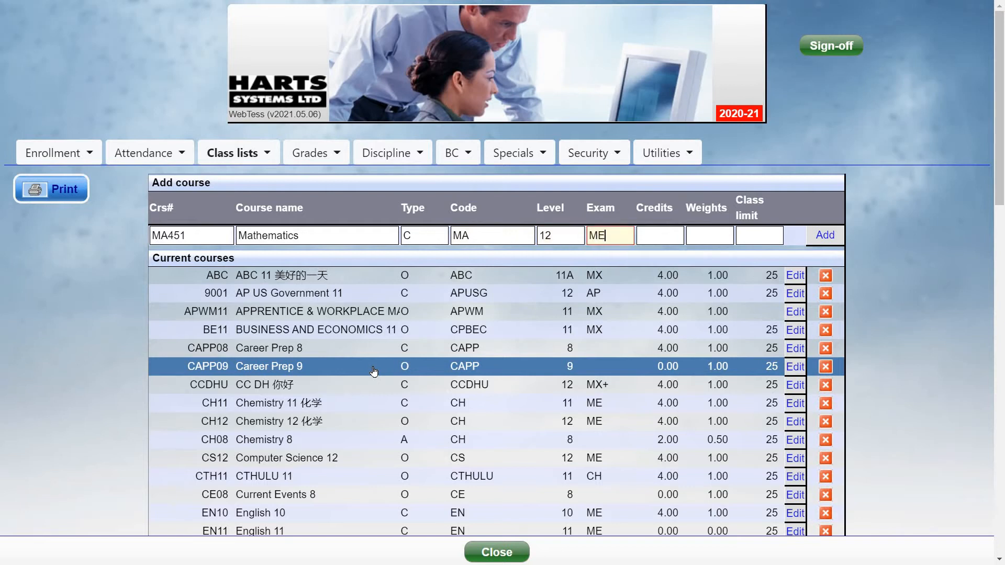
{"action": "key", "text": "Tab"}
{"action": "type", "text": "4"}
{"action": "key", "text": "Tab"}
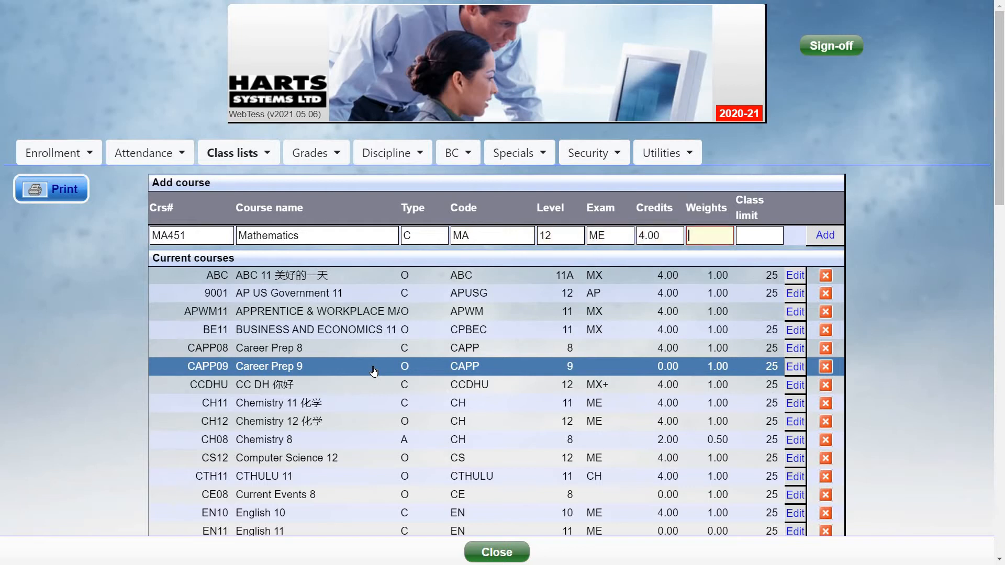
{"action": "type", "text": "1"}
{"action": "key", "text": "Tab"}
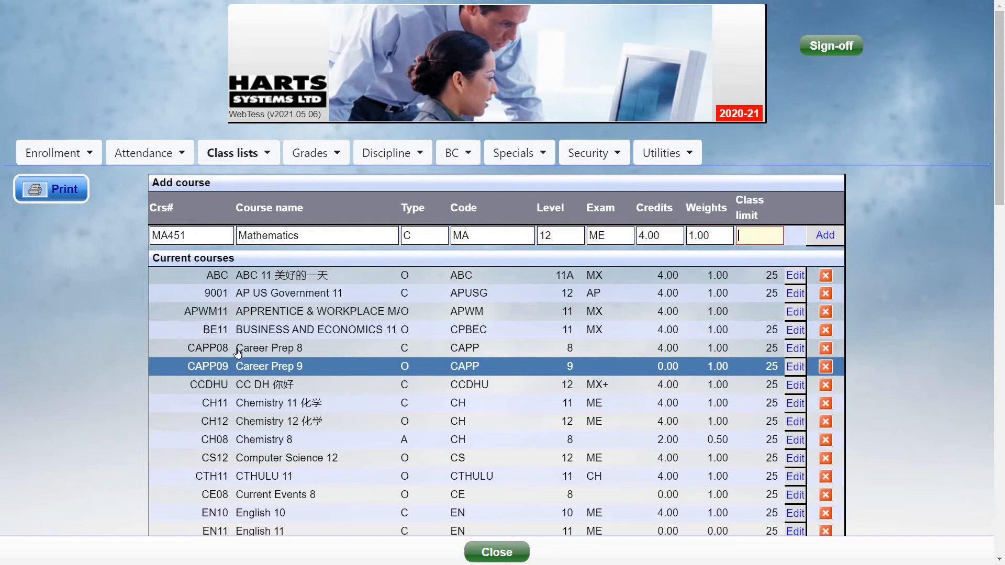
{"action": "left_click", "coordinate": [831, 234]}
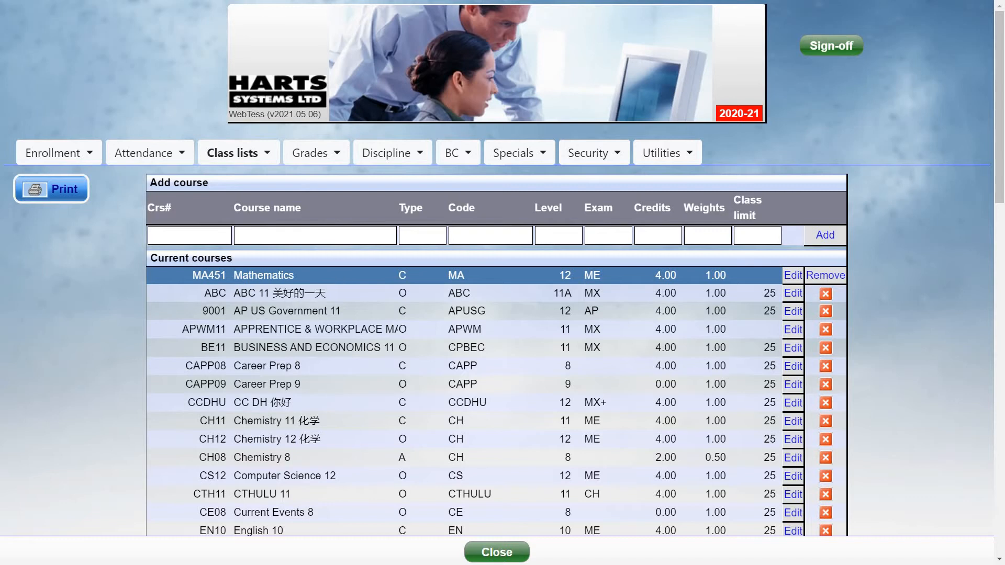
- In MA451 Mathematics, enter new section 1 with period A and terms 12
{"action": "left_click", "coordinate": [326, 278]}
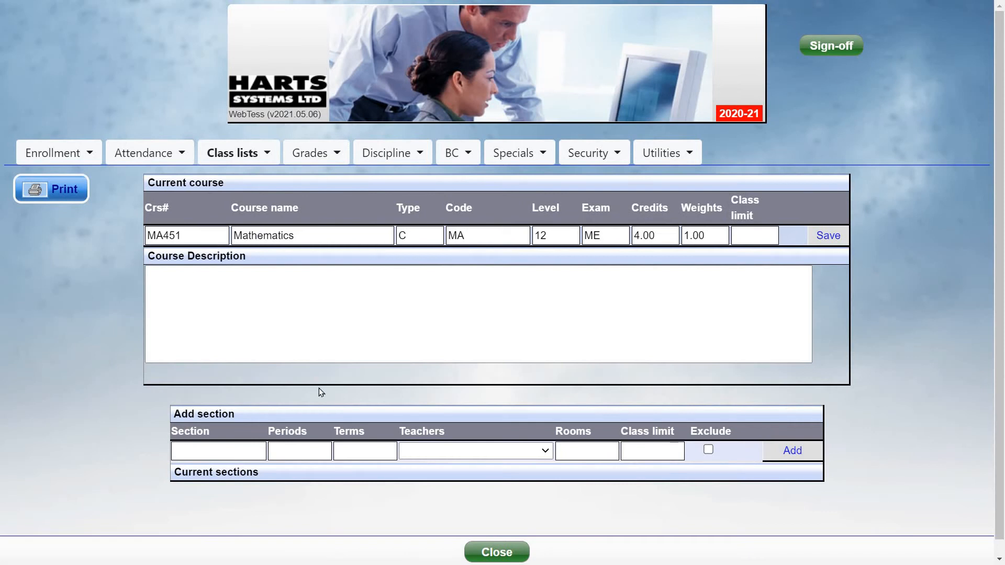
{"action": "left_click", "coordinate": [288, 288]}
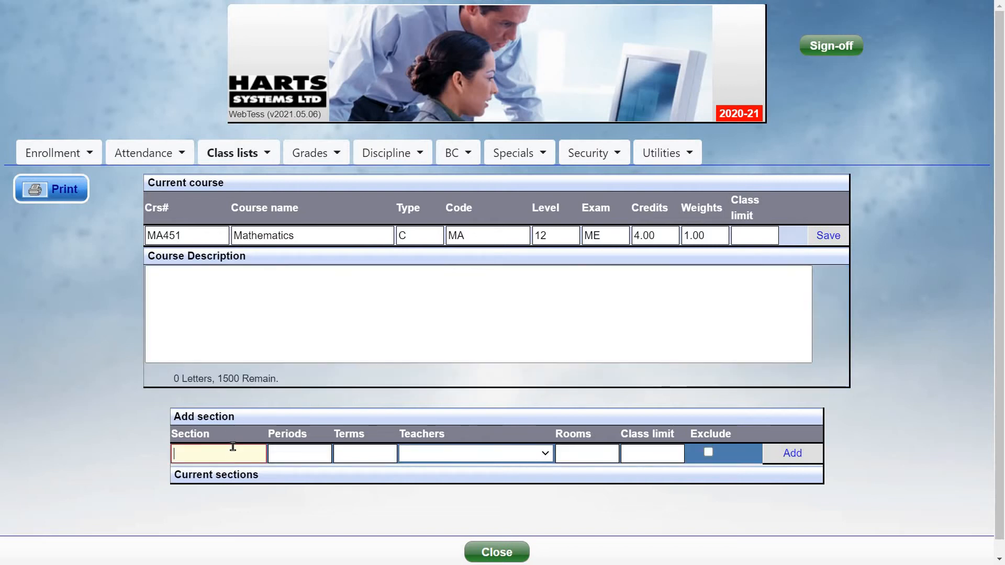
{"action": "type", "text": "1"}
{"action": "left_click", "coordinate": [307, 452]}
{"action": "type", "text": "A"}
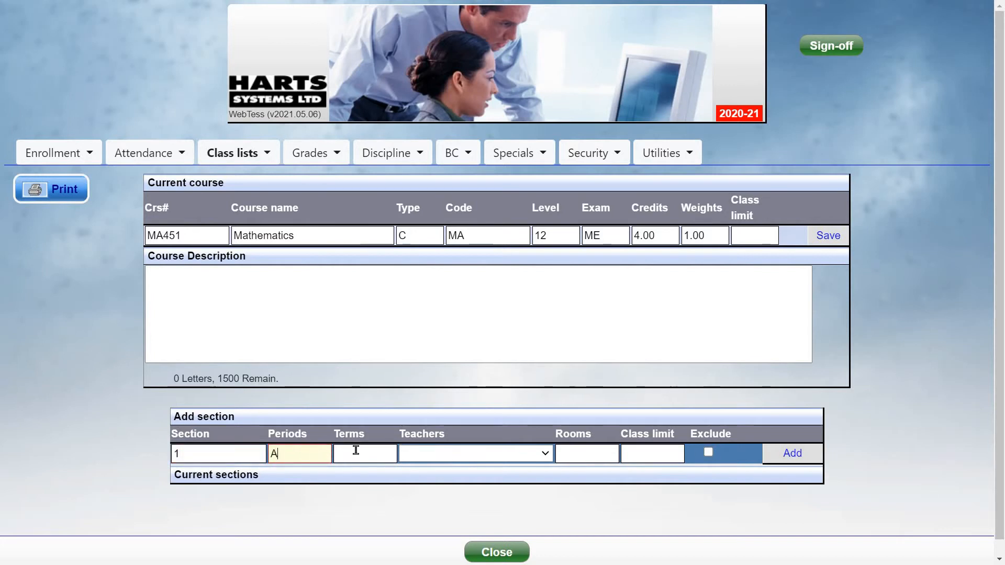
{"action": "left_click", "coordinate": [378, 453]}
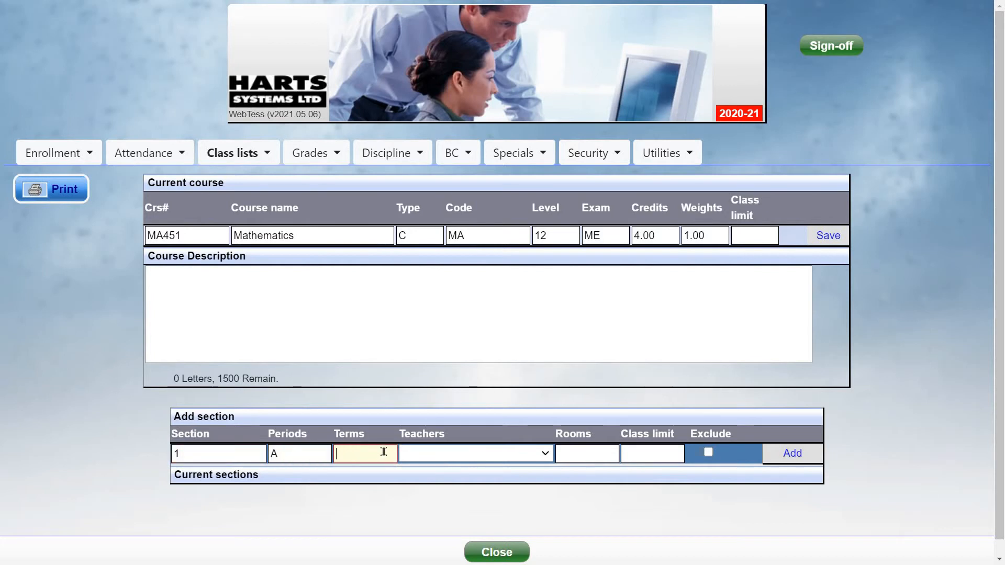
{"action": "type", "text": "12"}
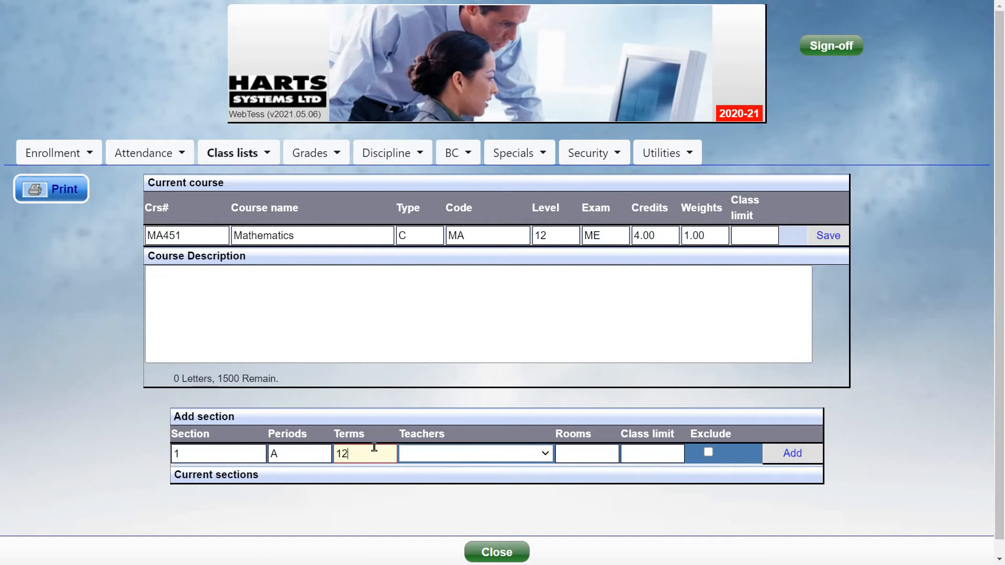
{"action": "double_click", "coordinate": [375, 448]}
{"action": "type", "text": "1"}
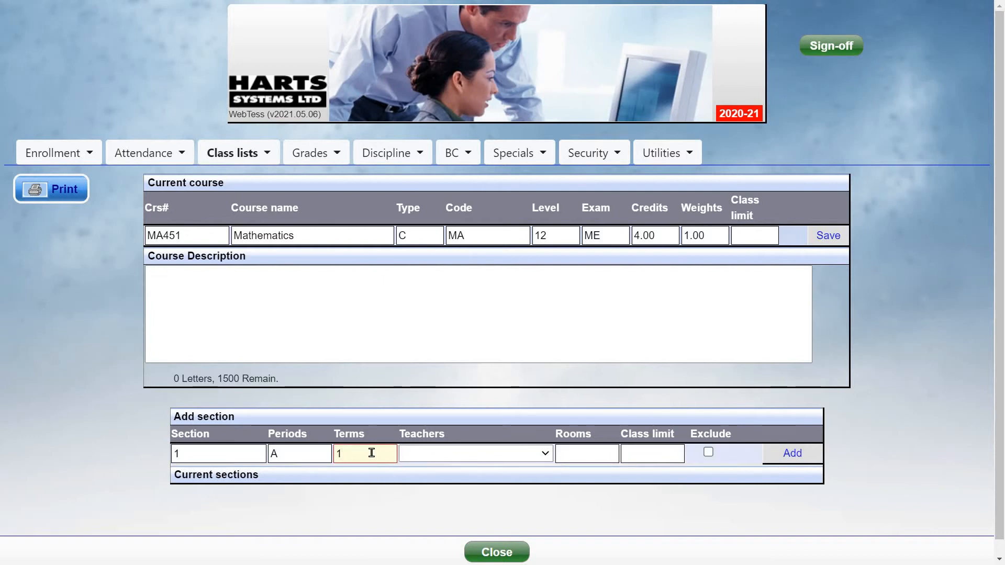
{"action": "double_click", "coordinate": [371, 453]}
{"action": "type", "text": "2"}
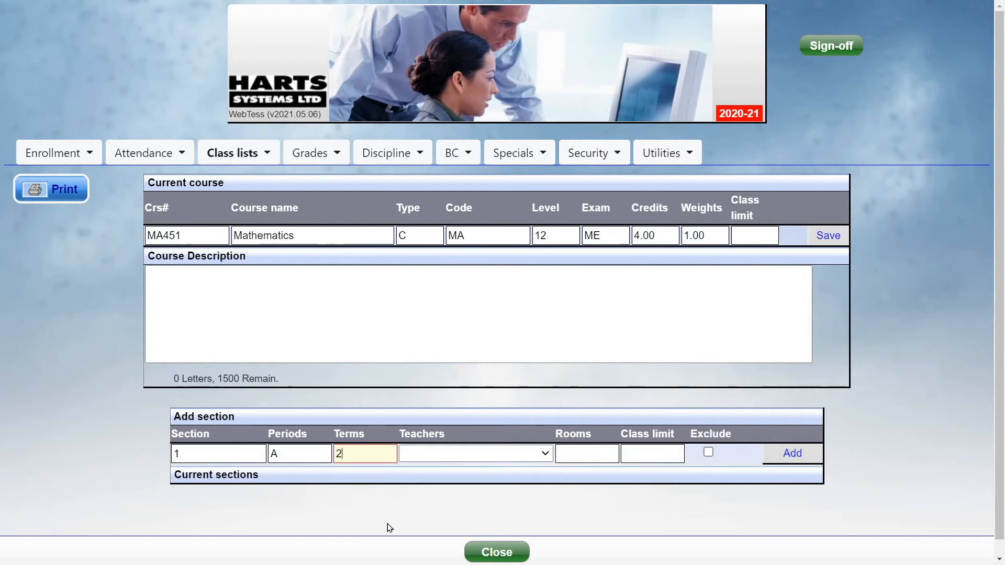
{"action": "double_click", "coordinate": [366, 454]}
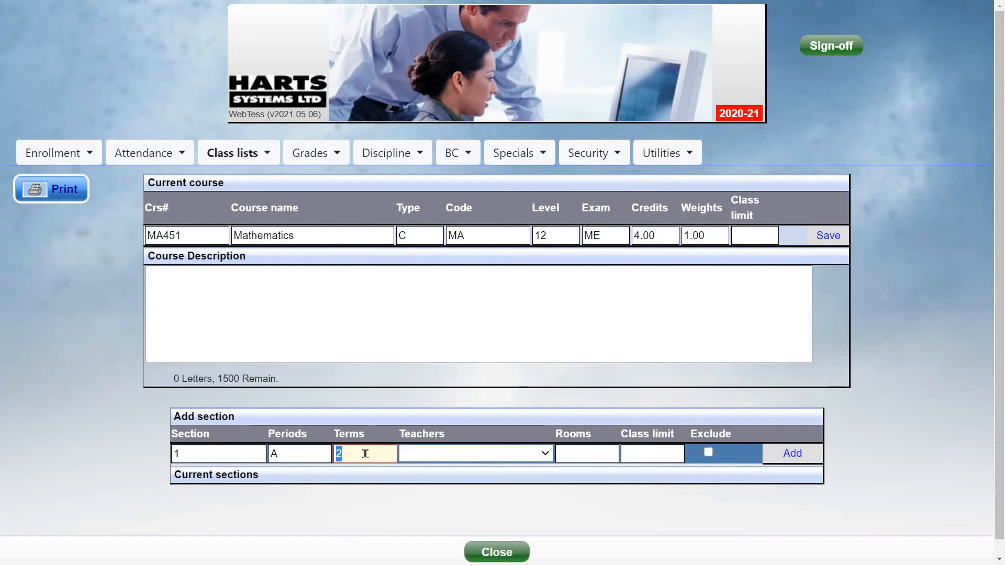
{"action": "type", "text": "12"}
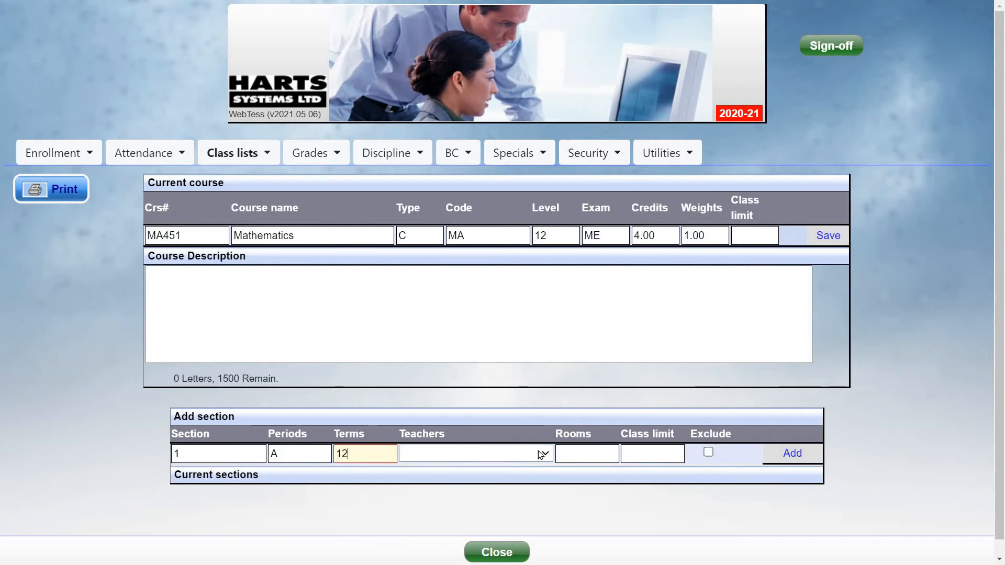
- Assign a teacher and room 125, add the section, and open section 1
{"action": "left_click", "coordinate": [543, 454]}
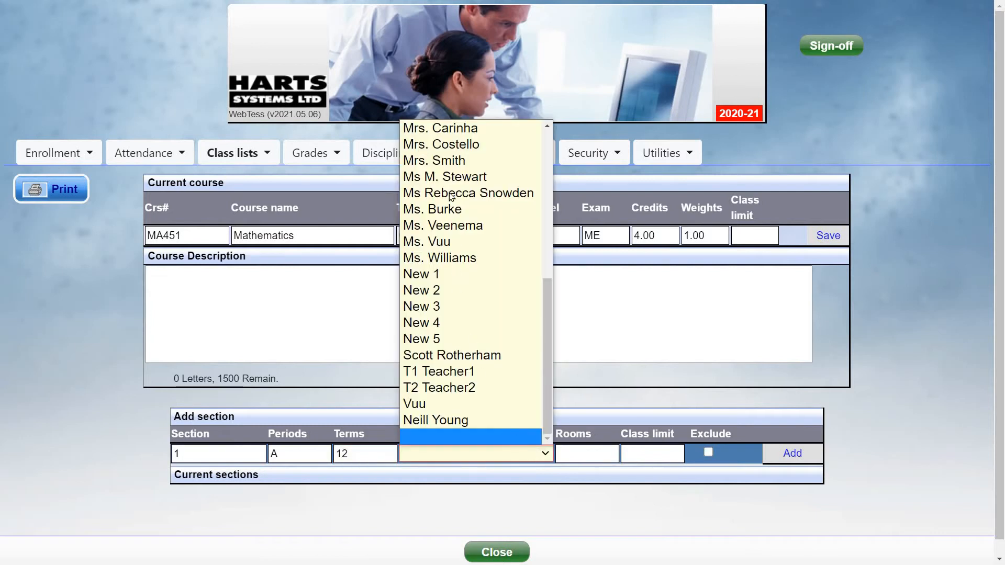
{"action": "key", "text": "Return"}
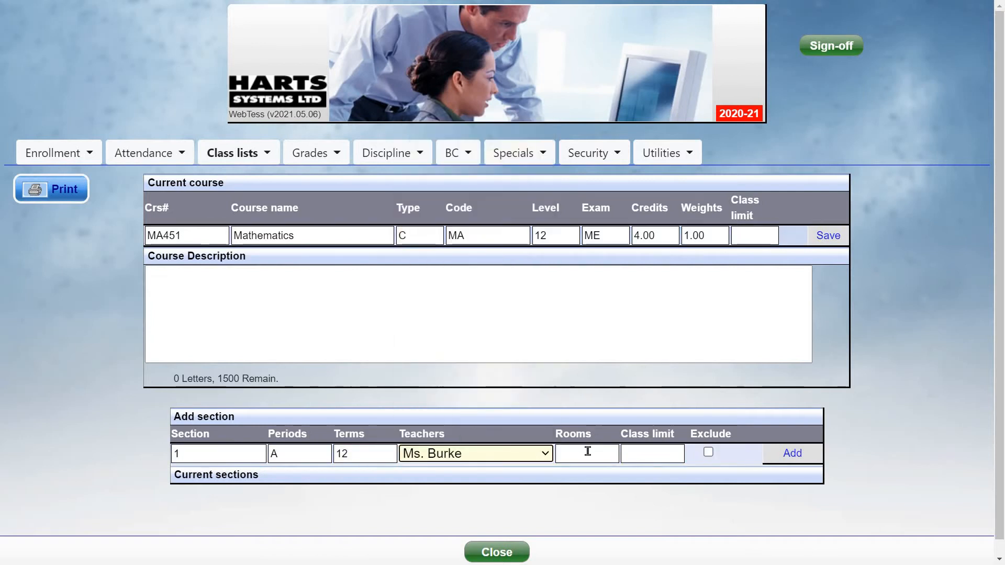
{"action": "left_click", "coordinate": [588, 451]}
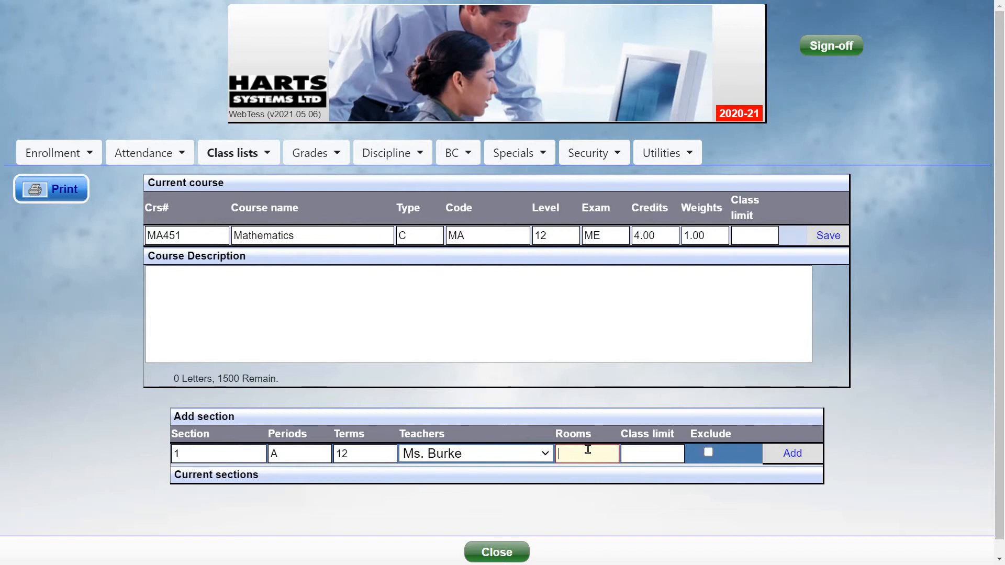
{"action": "type", "text": "125"}
{"action": "left_click", "coordinate": [779, 455]}
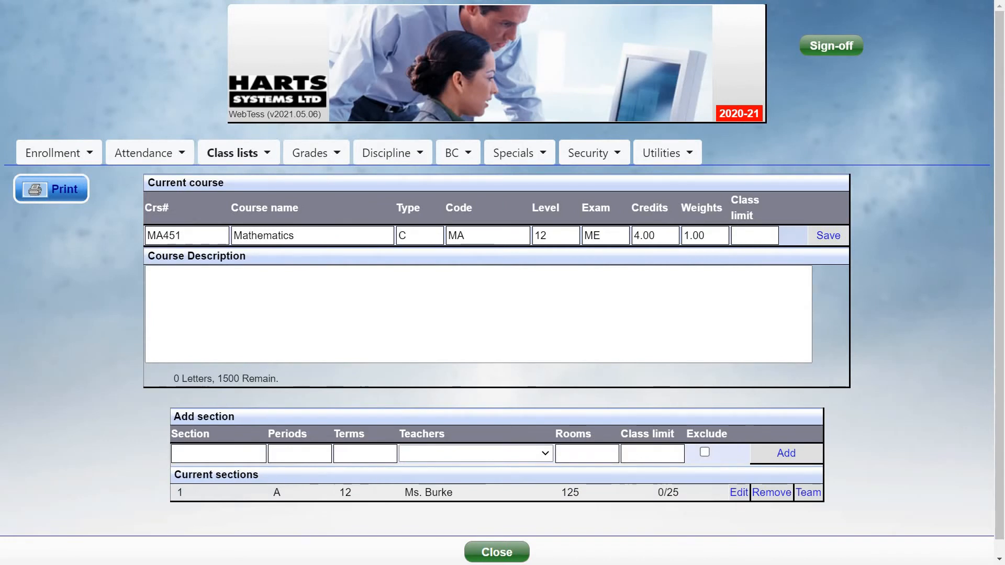
{"action": "left_click", "coordinate": [421, 495]}
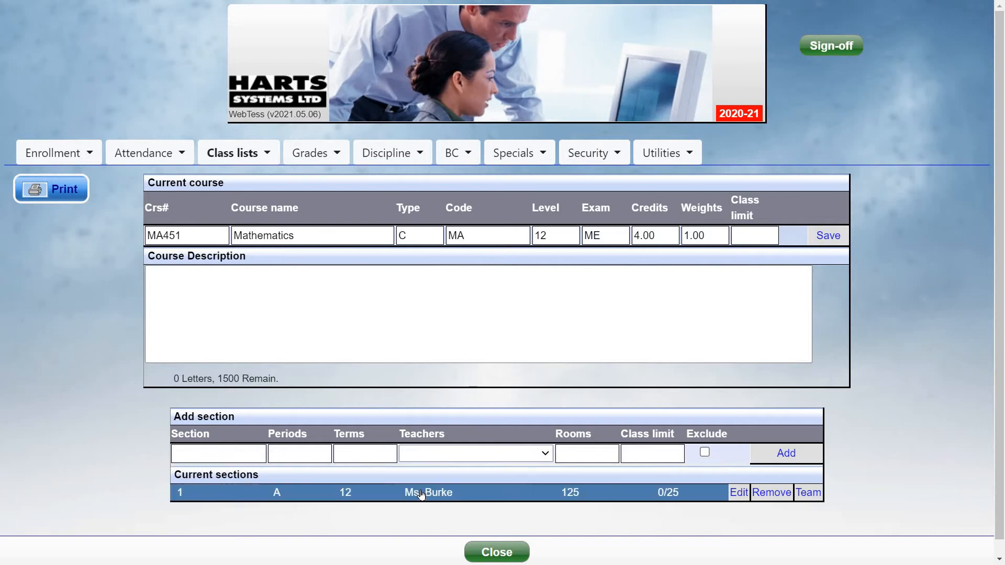
{"action": "left_click", "coordinate": [422, 494]}
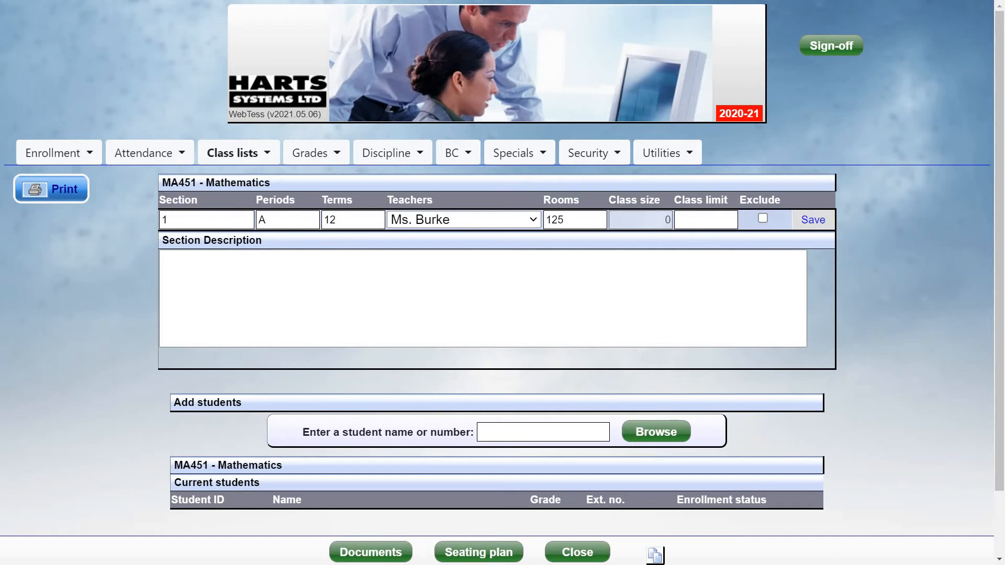
- Search for and add two students: a grade 08 student and a grade 11 female
{"action": "left_click", "coordinate": [546, 434]}
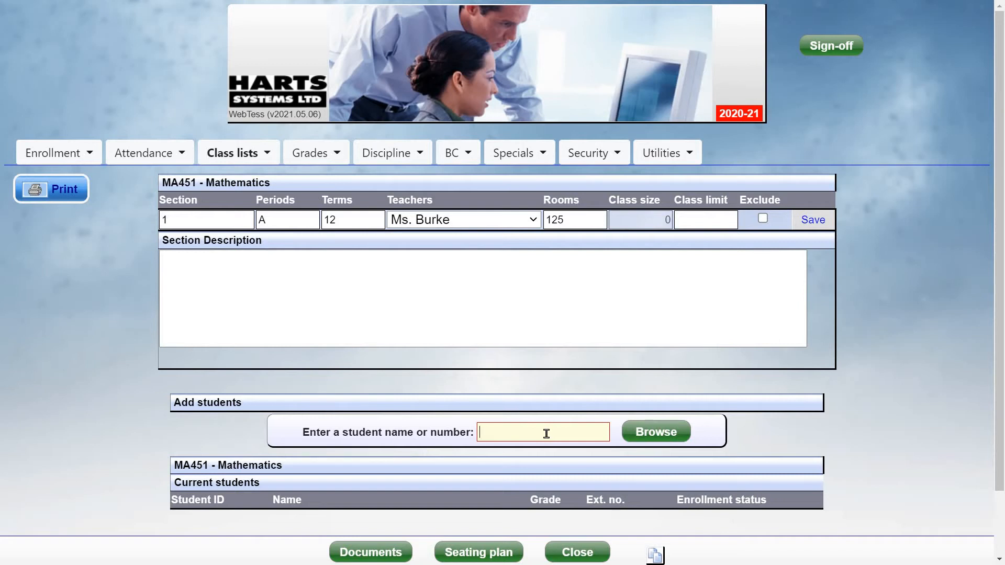
{"action": "type", "text": "john"}
{"action": "key", "text": "Return"}
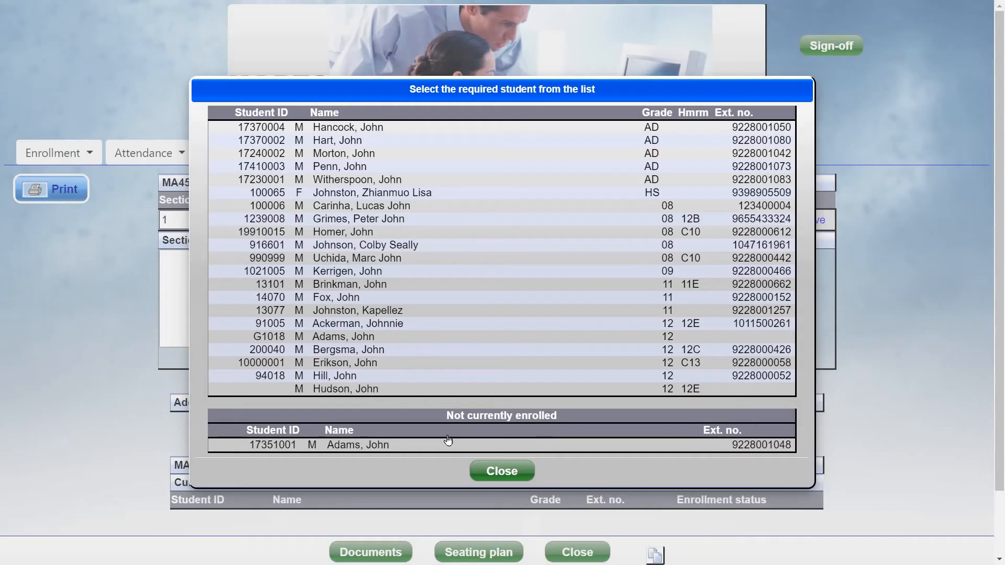
{"action": "left_click", "coordinate": [354, 237]}
{"action": "left_click", "coordinate": [527, 435]}
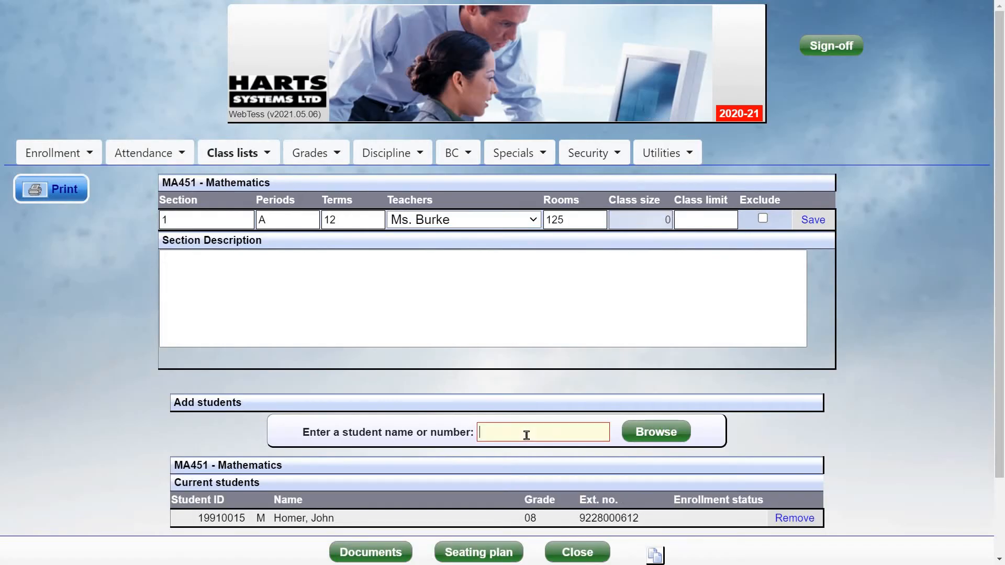
{"action": "type", "text": "jane"}
{"action": "key", "text": "Return"}
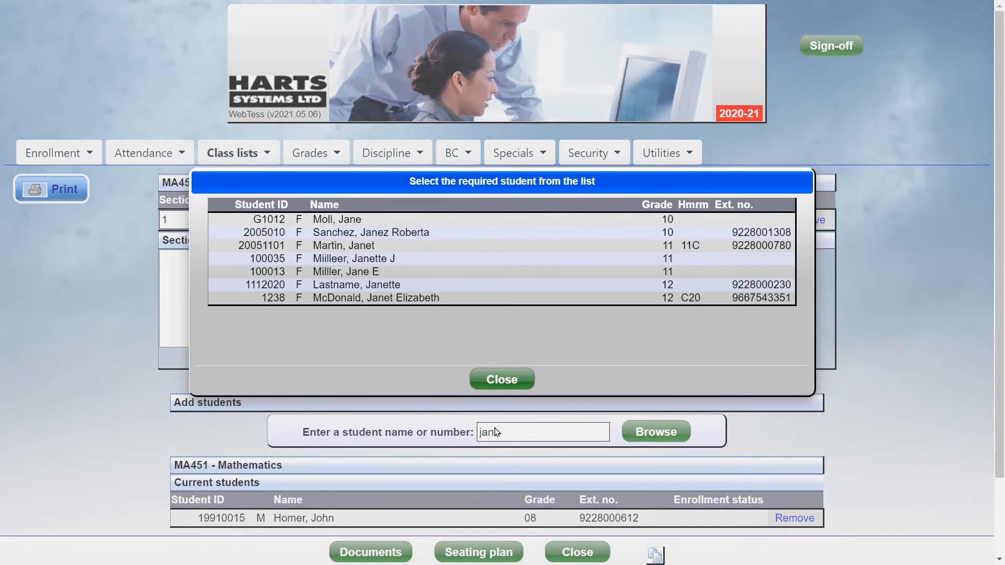
{"action": "left_click", "coordinate": [359, 272]}
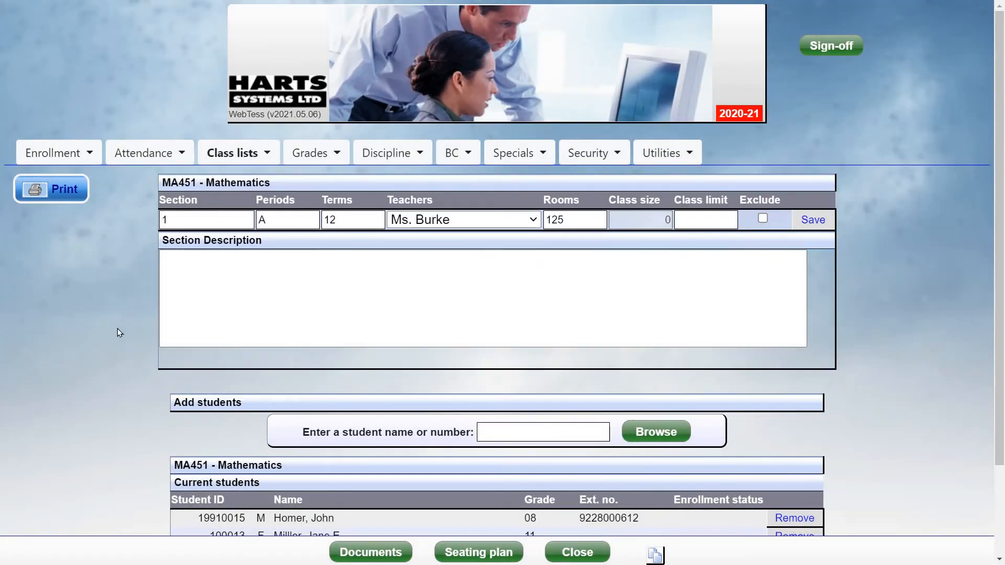
- Remove the grade 08 student from MA451 section 1 and close the section
{"action": "scroll", "coordinate": [122, 328], "scroll_direction": "down", "scroll_amount": 2}
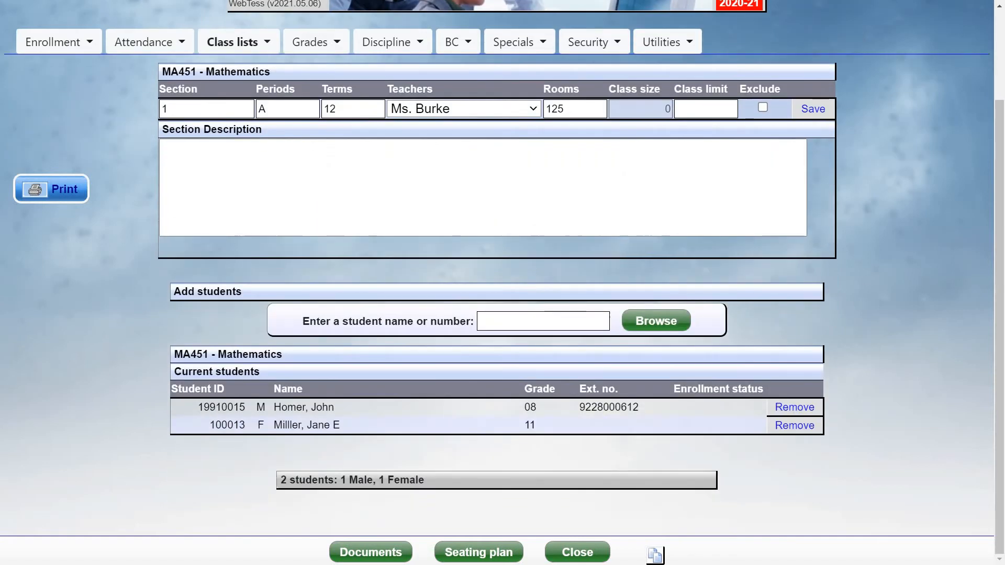
{"action": "left_click", "coordinate": [805, 411]}
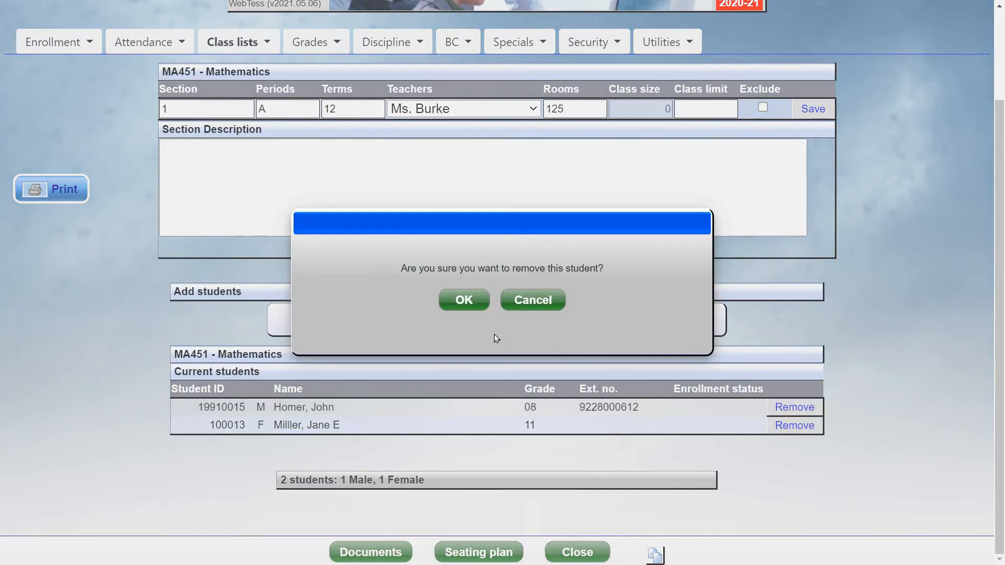
{"action": "left_click", "coordinate": [463, 295]}
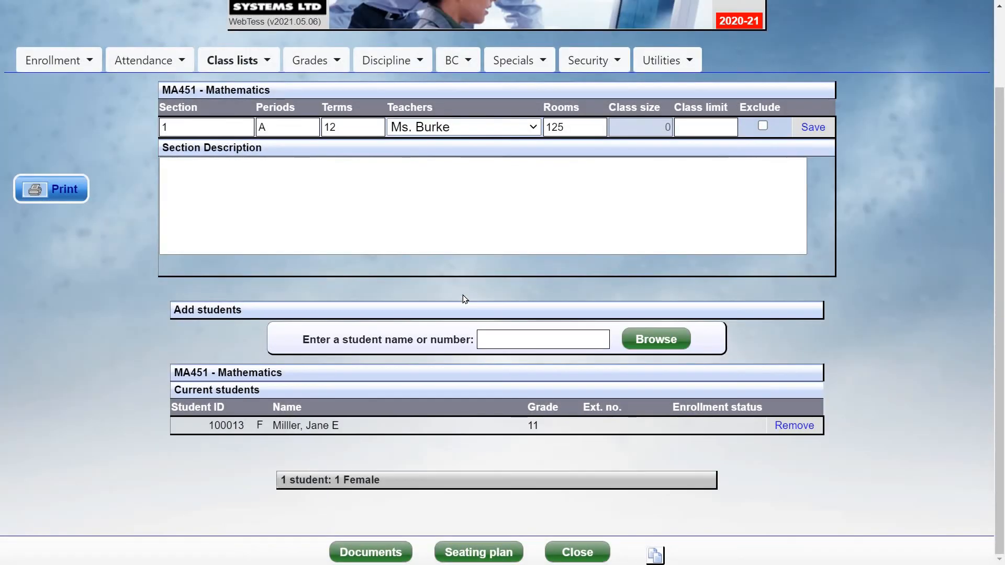
{"action": "left_click", "coordinate": [576, 552]}
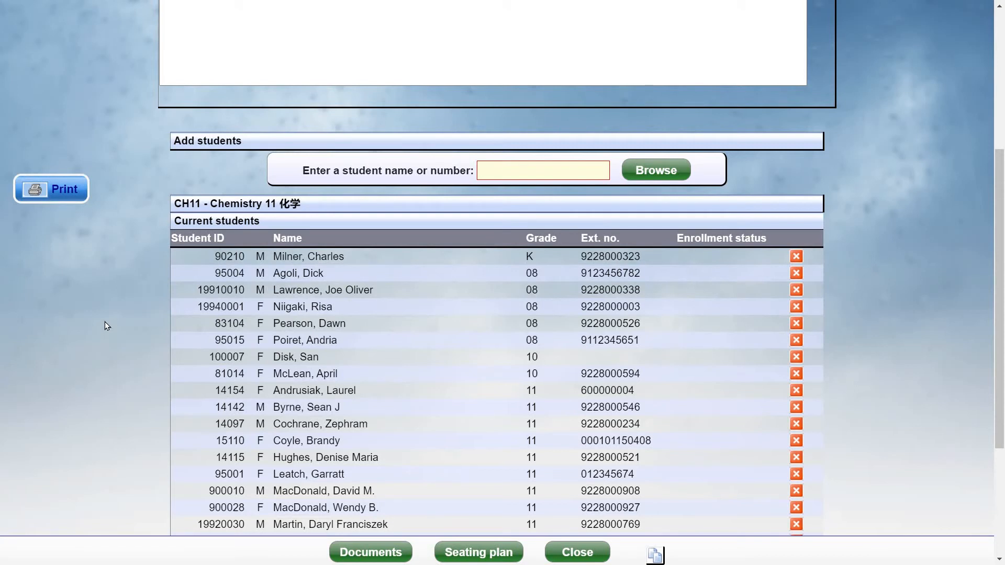
- Copy the 23 Chemistry 11 section 2 students and return to the CH11 course page
{"action": "left_click", "coordinate": [654, 554]}
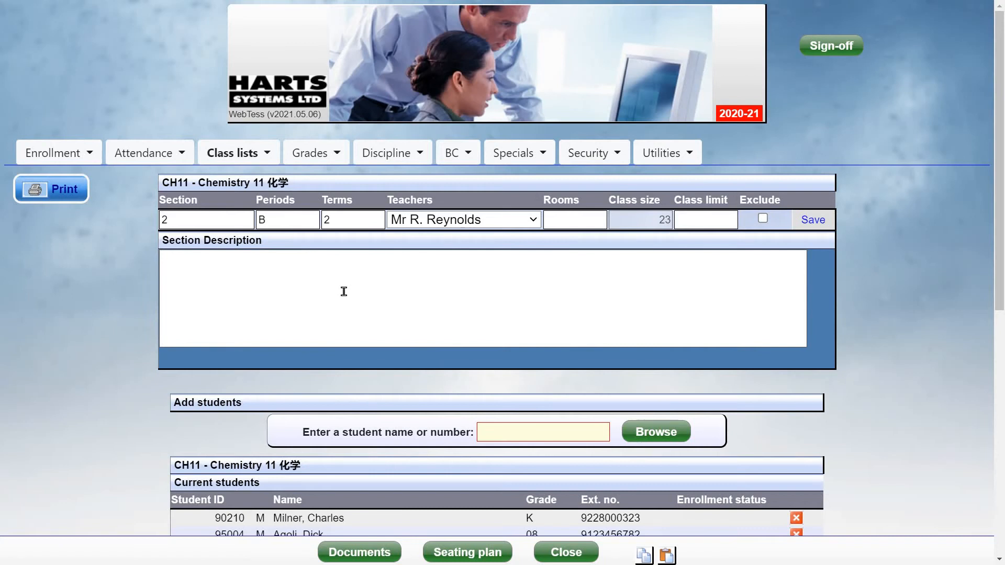
{"action": "left_click", "coordinate": [569, 557]}
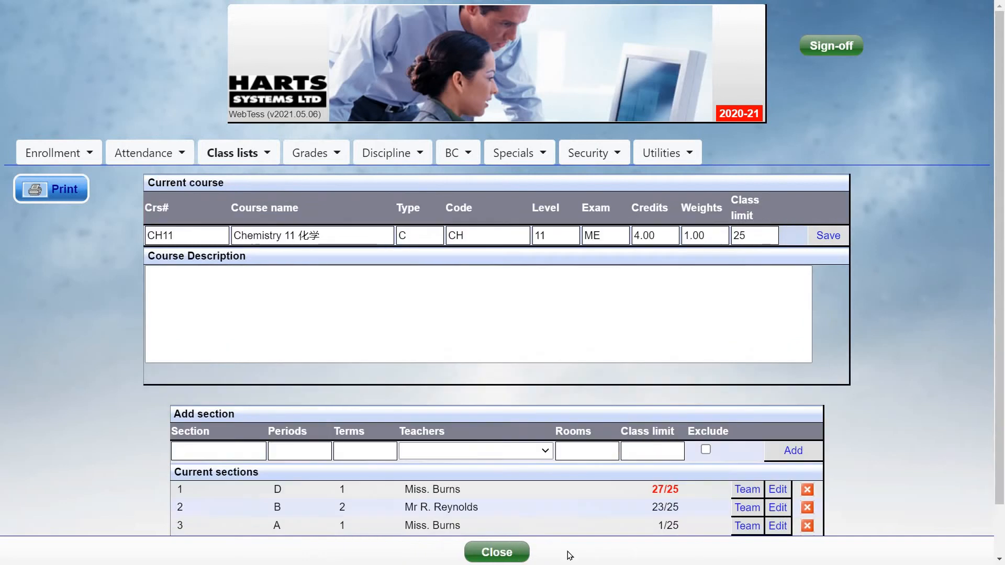
- Go back to the full course list and open French 10
{"action": "left_click", "coordinate": [503, 553]}
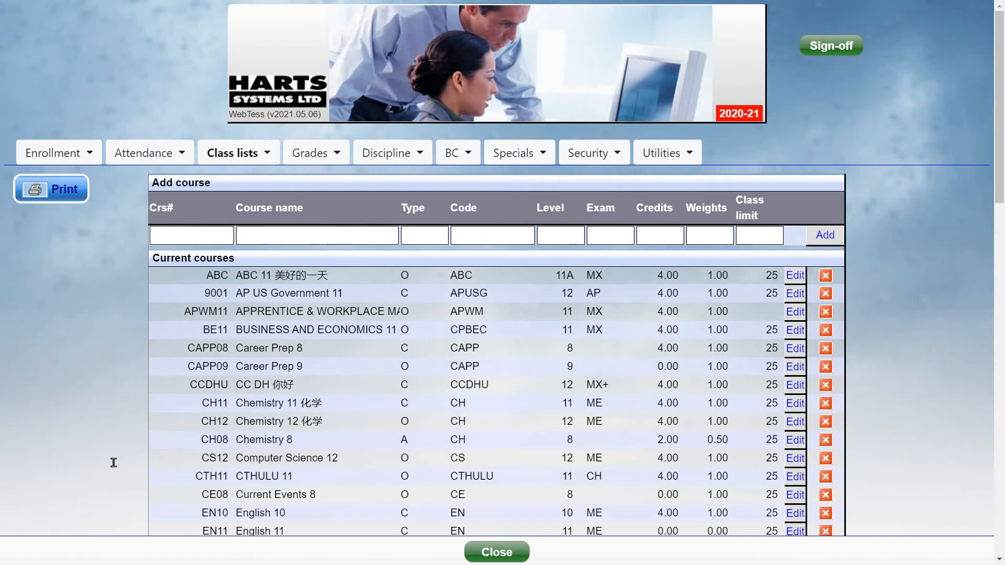
{"action": "scroll", "coordinate": [342, 386], "scroll_direction": "down", "scroll_amount": 3}
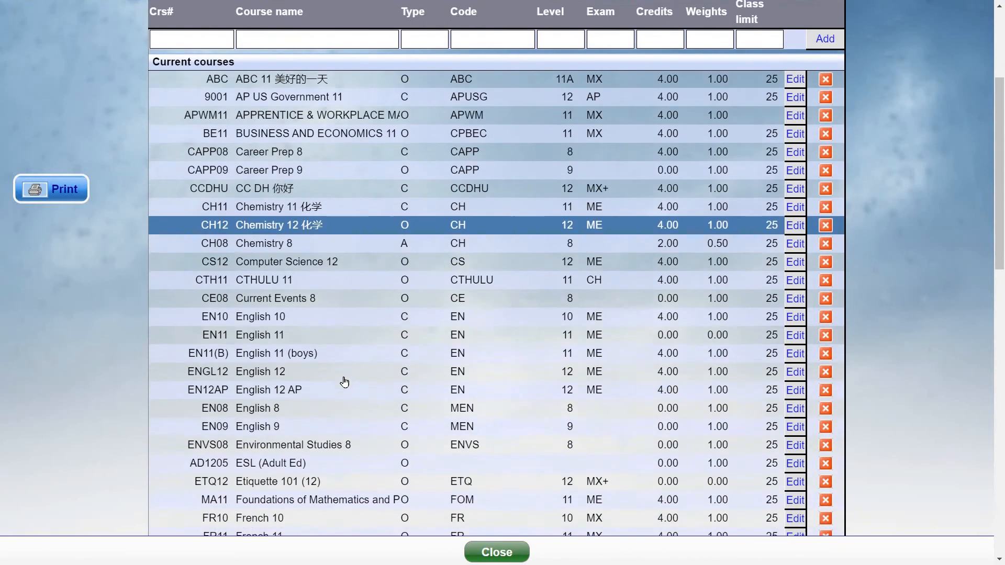
{"action": "scroll", "coordinate": [292, 389], "scroll_direction": "down", "scroll_amount": 2}
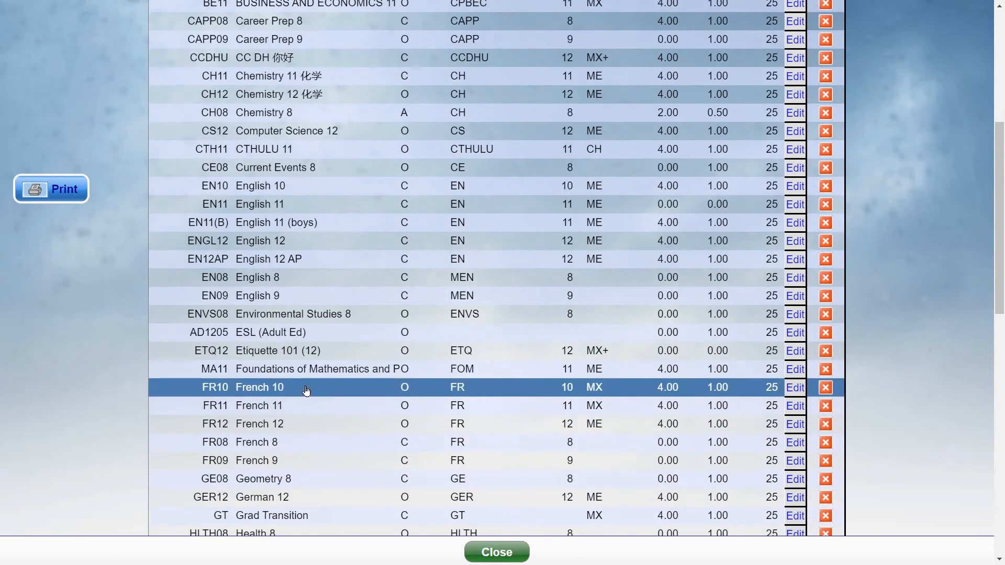
{"action": "left_click", "coordinate": [307, 391]}
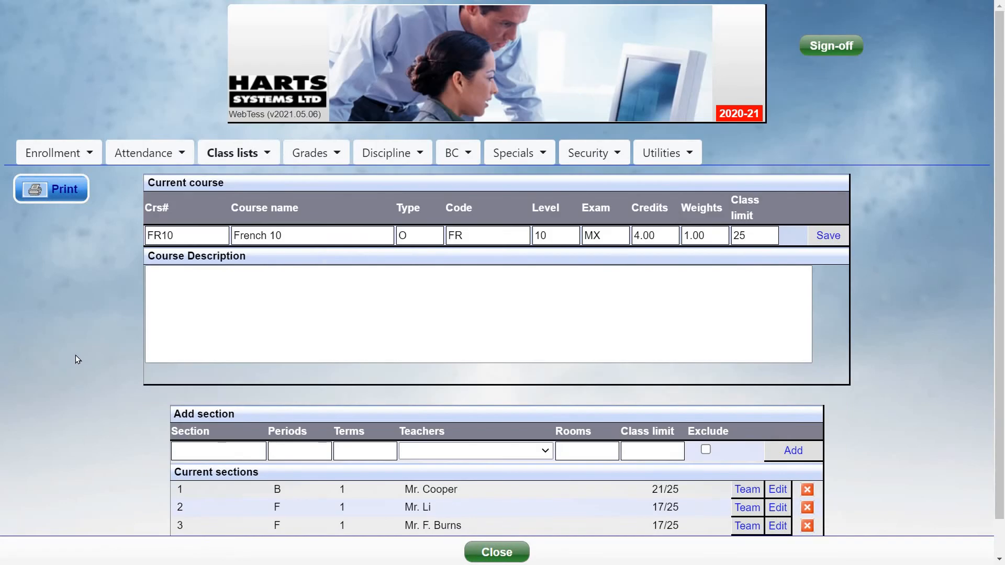
{"action": "scroll", "coordinate": [84, 358], "scroll_direction": "down", "scroll_amount": 1}
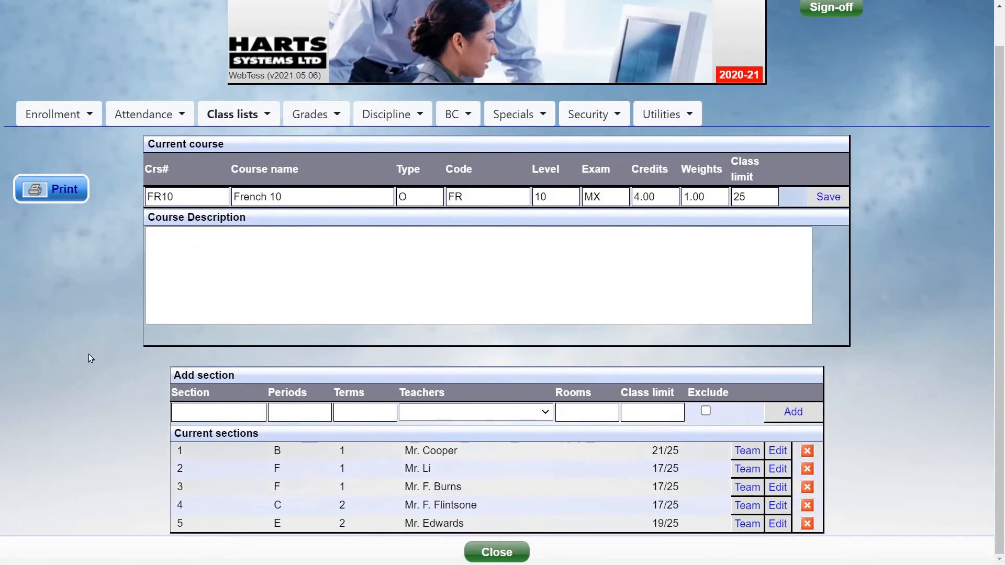
- Add French 10 section 6 in period G, term 1, with its teacher assigned
{"action": "left_click", "coordinate": [247, 412]}
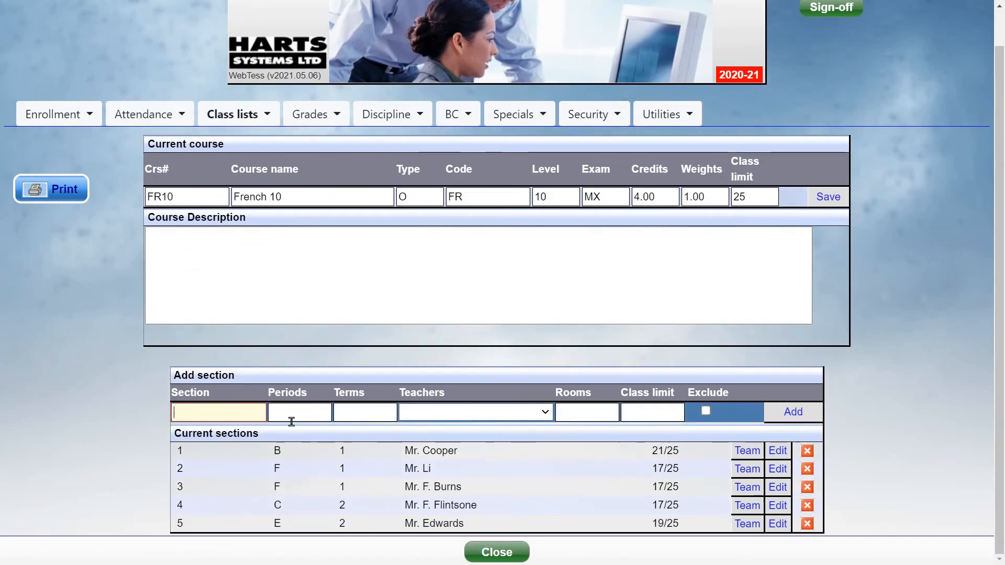
{"action": "type", "text": "6"}
{"action": "key", "text": "Tab"}
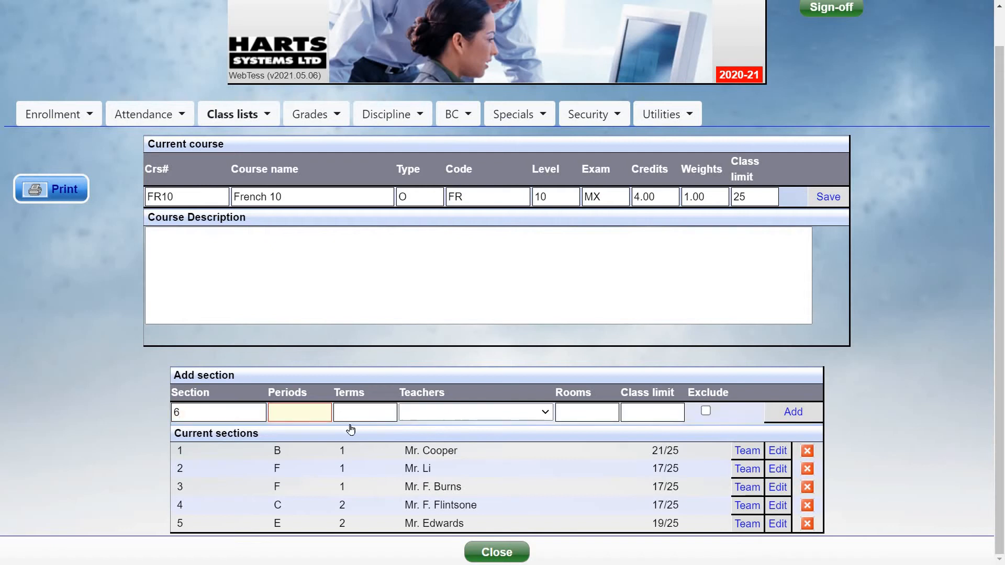
{"action": "type", "text": "G"}
{"action": "key", "text": "Tab"}
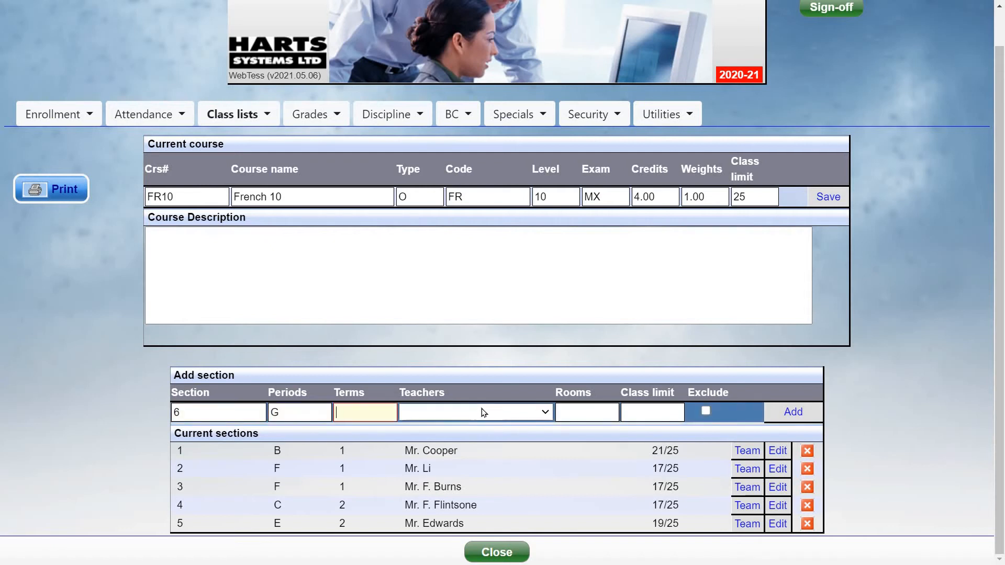
{"action": "type", "text": "1"}
{"action": "left_click", "coordinate": [485, 411]}
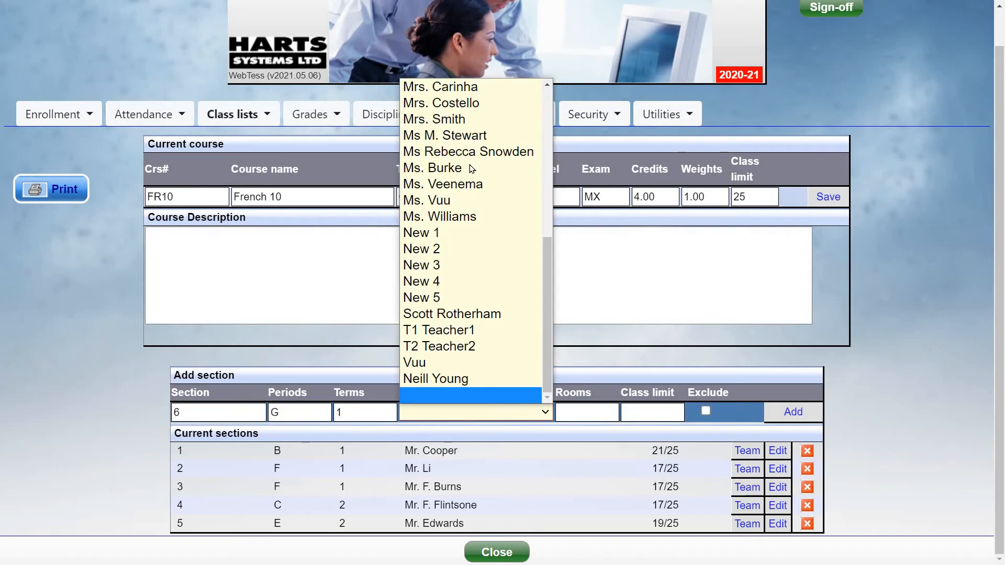
{"action": "left_click", "coordinate": [450, 120]}
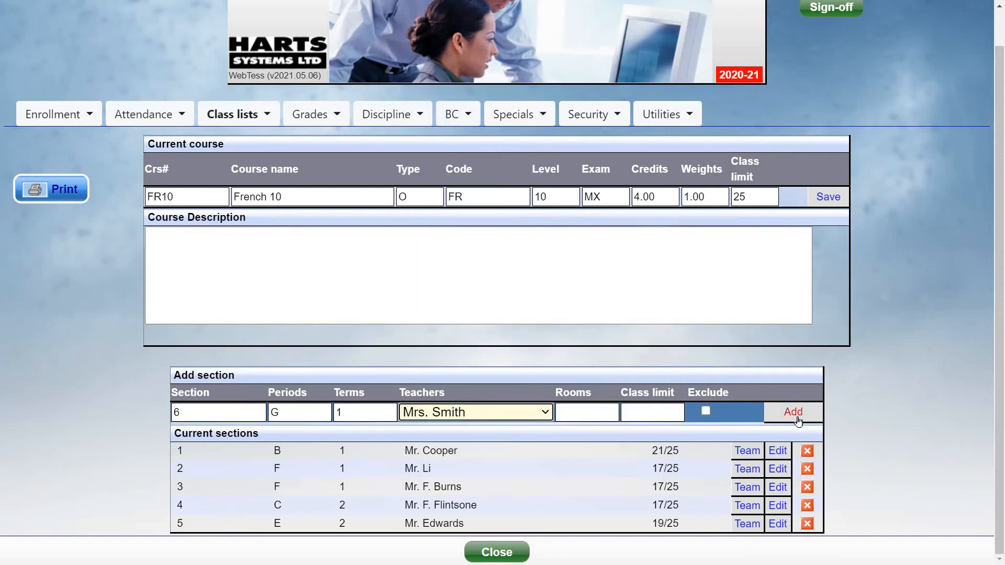
{"action": "left_click", "coordinate": [797, 419]}
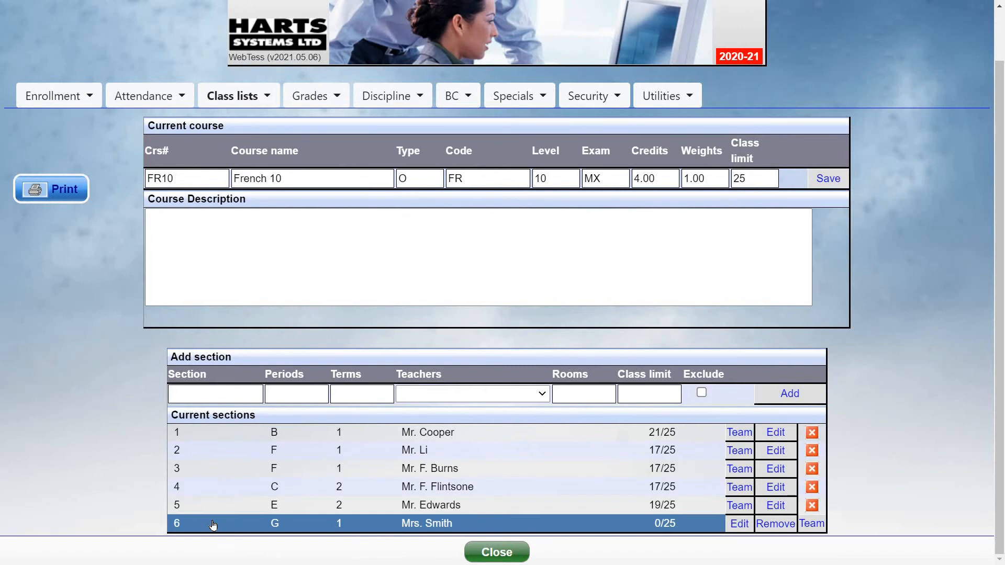
{"action": "left_click", "coordinate": [213, 525]}
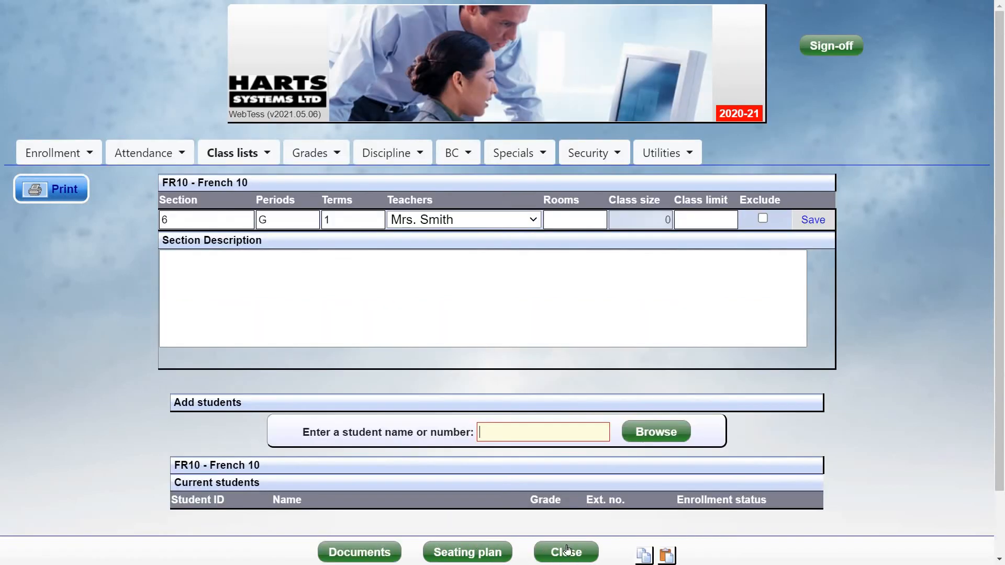
- Paste the 23 copied students into French 10 section 6 and preview its class-list printout
{"action": "left_click", "coordinate": [667, 556]}
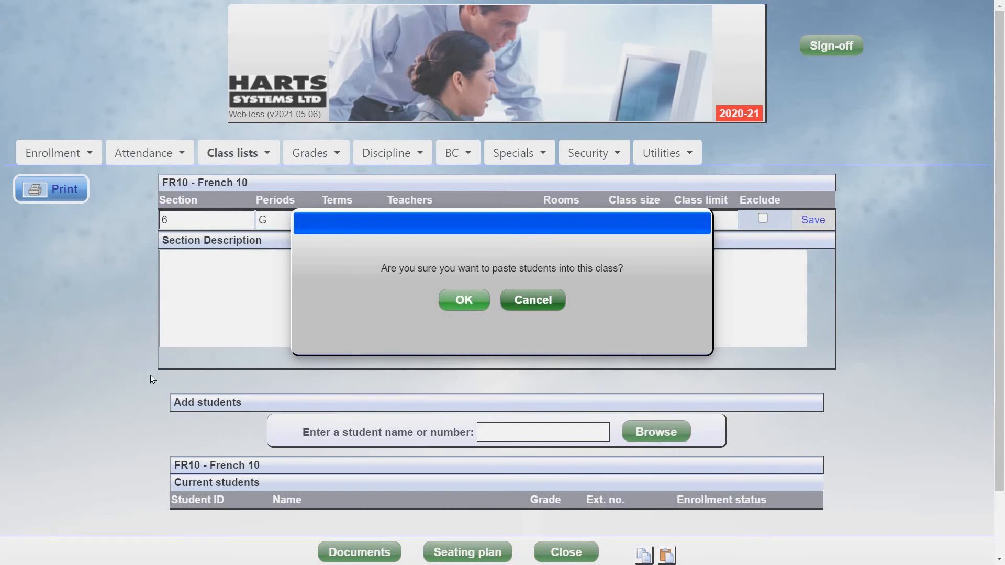
{"action": "scroll", "coordinate": [94, 355], "scroll_direction": "down", "scroll_amount": 5}
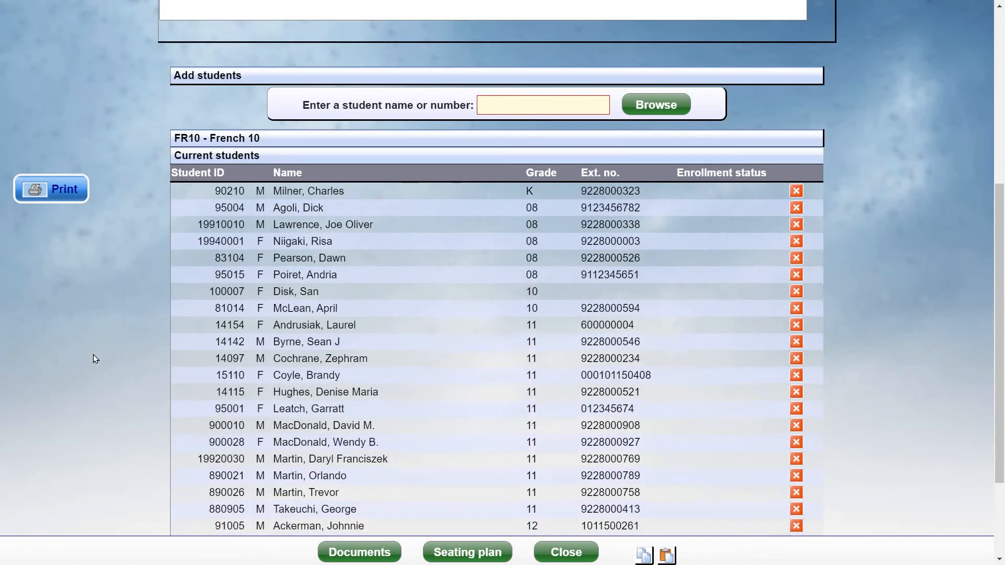
{"action": "scroll", "coordinate": [93, 354], "scroll_direction": "down", "scroll_amount": 3}
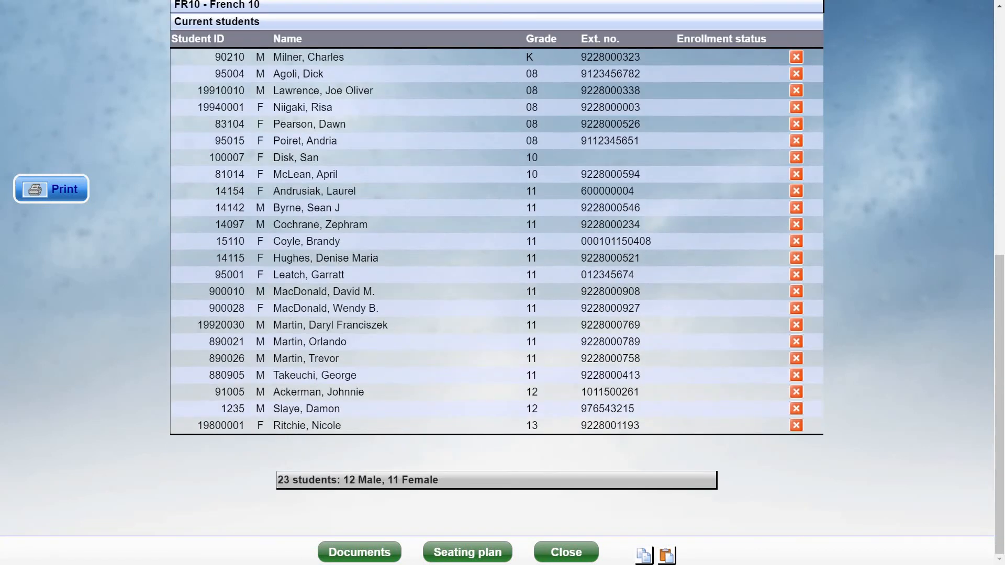
{"action": "scroll", "coordinate": [115, 347], "scroll_direction": "up", "scroll_amount": 8}
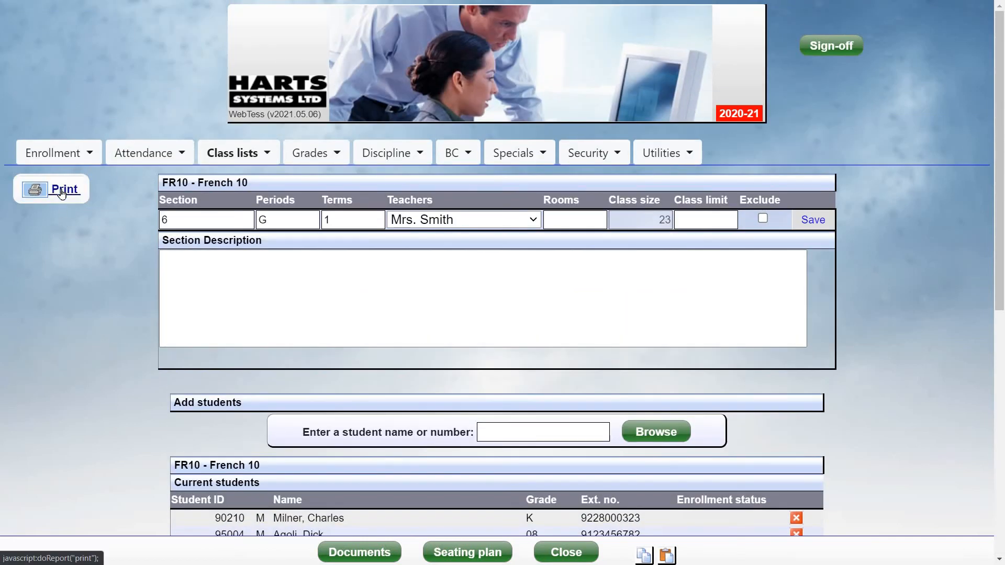
{"action": "left_click", "coordinate": [64, 189]}
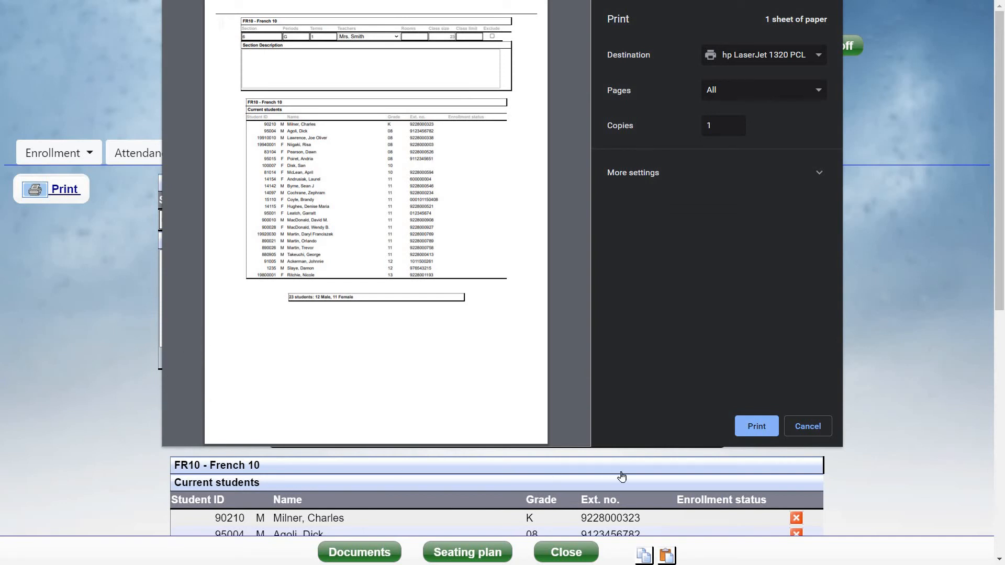
{"action": "left_click", "coordinate": [790, 429]}
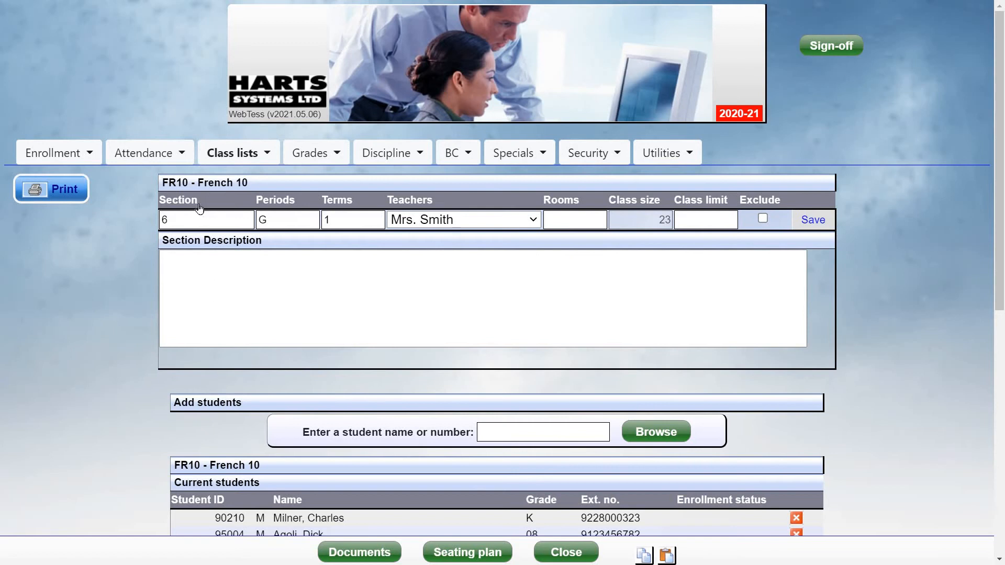
- Open the Class lists - by class report from Class lists > Reports
{"action": "left_click", "coordinate": [235, 153]}
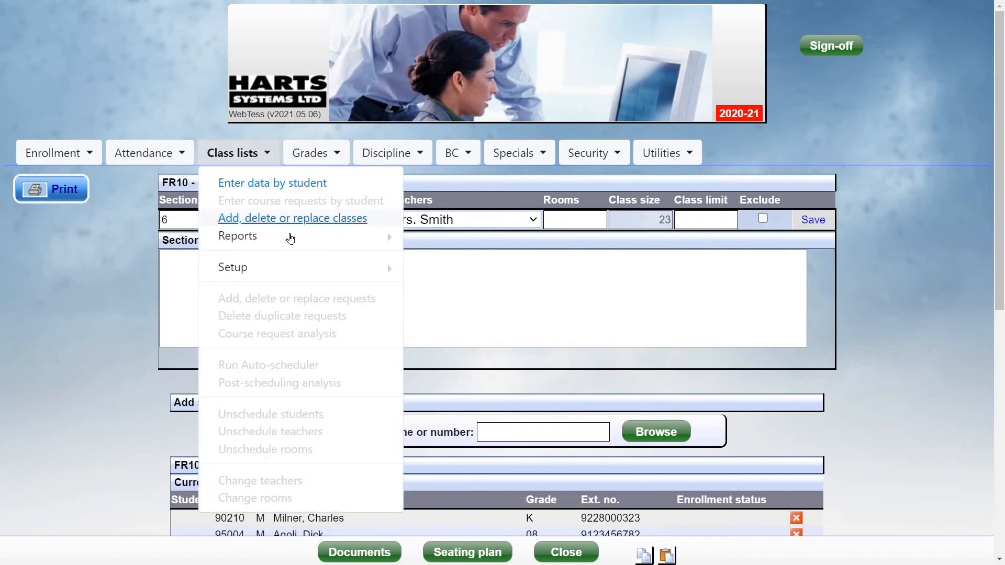
{"action": "left_click", "coordinate": [340, 238]}
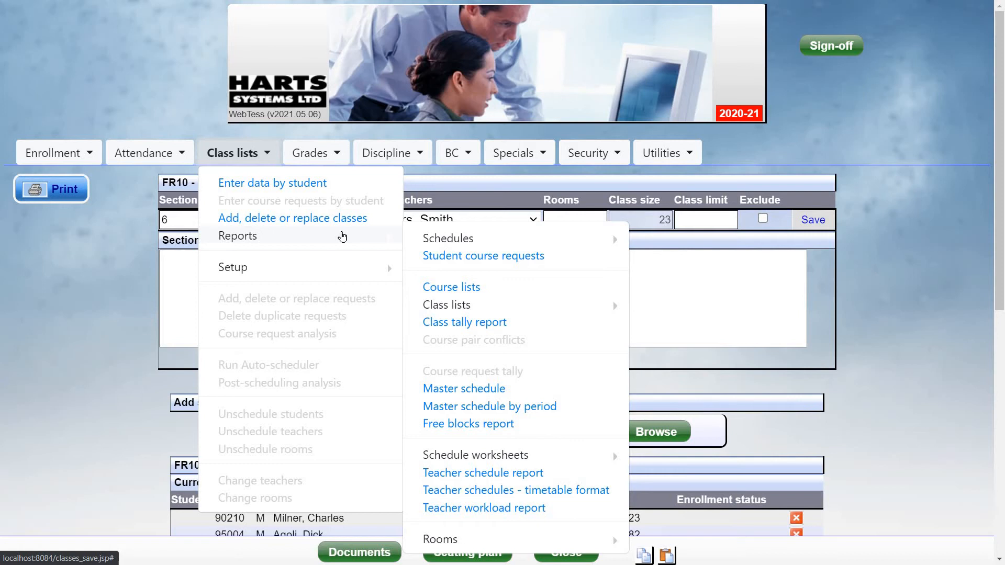
{"action": "left_click", "coordinate": [533, 240]}
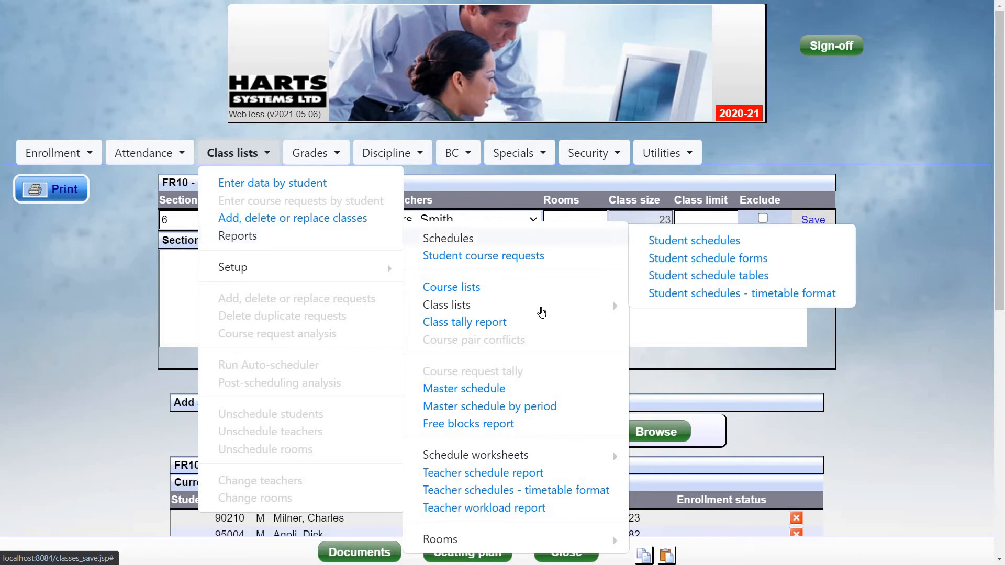
{"action": "left_click", "coordinate": [539, 312]}
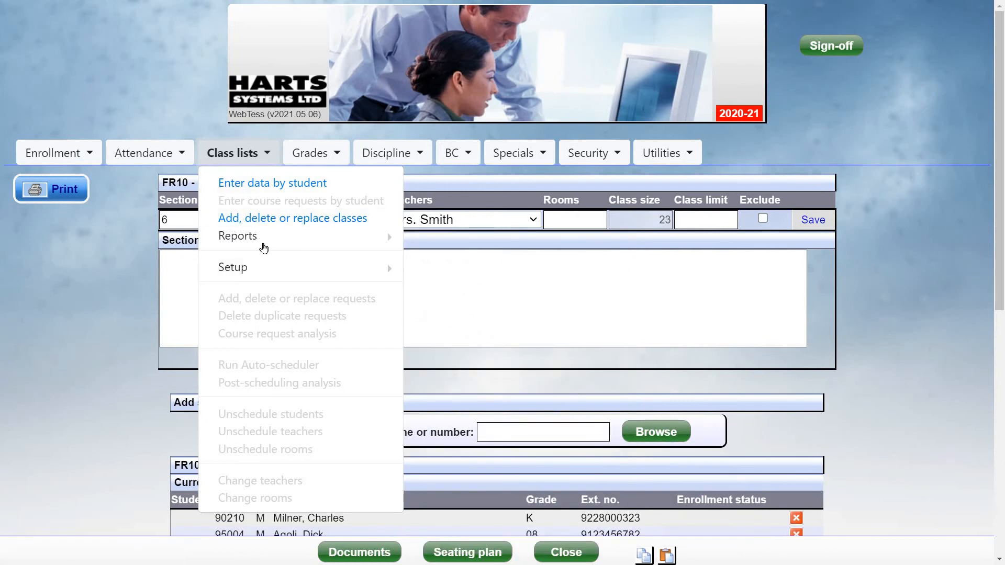
{"action": "mouse_move", "coordinate": [262, 240]}
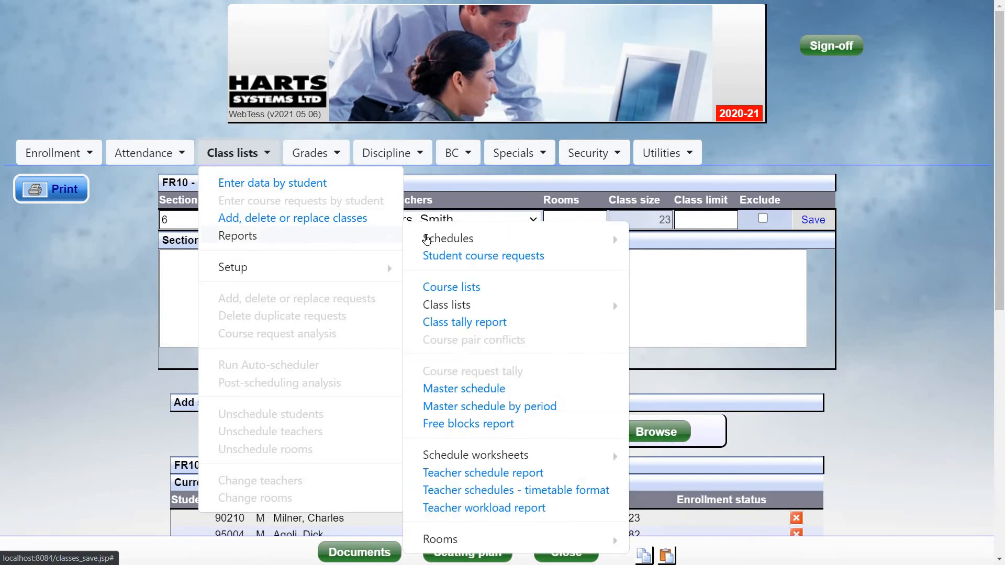
{"action": "mouse_move", "coordinate": [467, 304]}
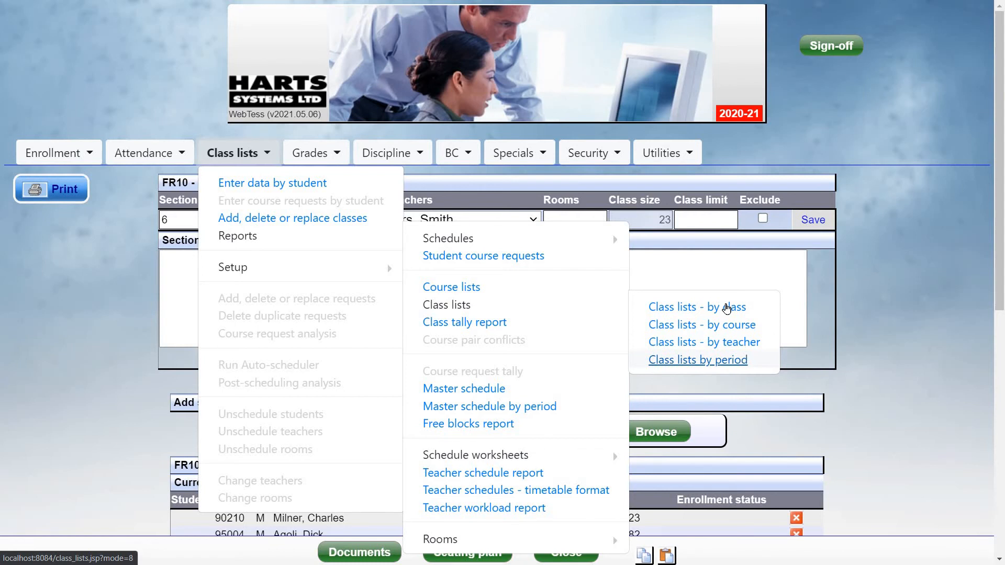
{"action": "left_click", "coordinate": [727, 308]}
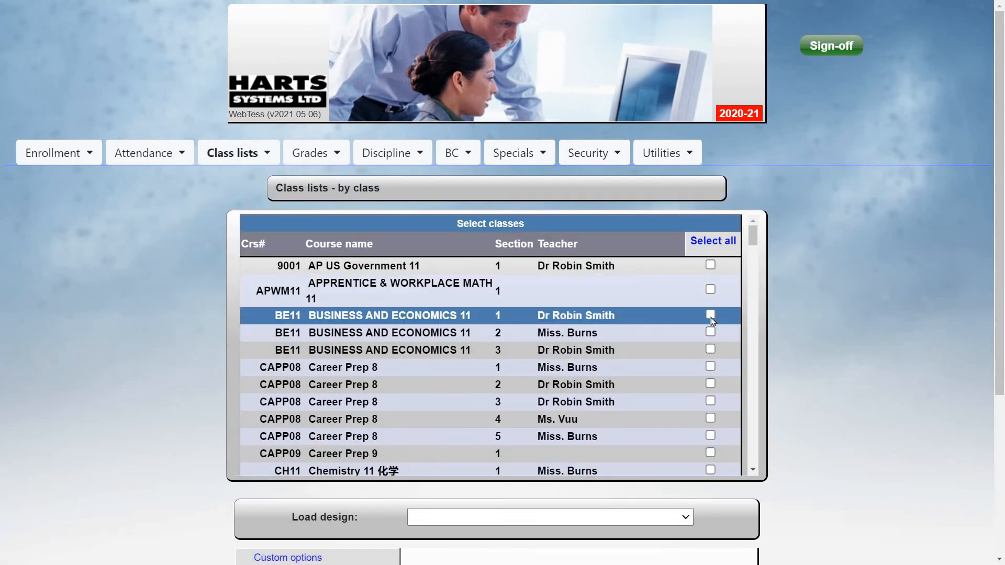
- Generate class lists for BE11 sections 1–3 using the NAMES, PEN, BIRTHDATE design
{"action": "left_click", "coordinate": [711, 316]}
{"action": "left_click", "coordinate": [712, 331]}
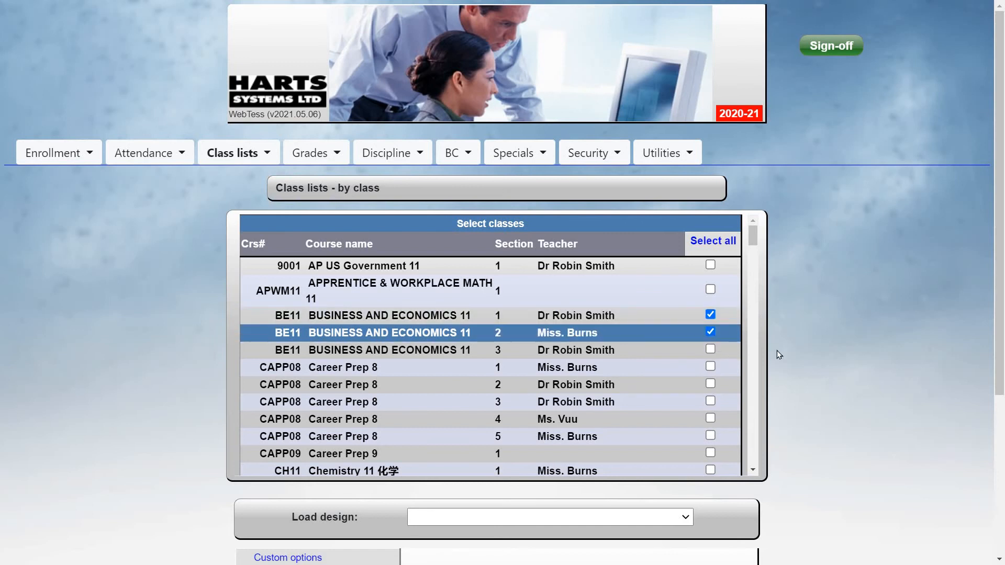
{"action": "left_click", "coordinate": [710, 350]}
{"action": "scroll", "coordinate": [816, 329], "scroll_direction": "down", "scroll_amount": 4}
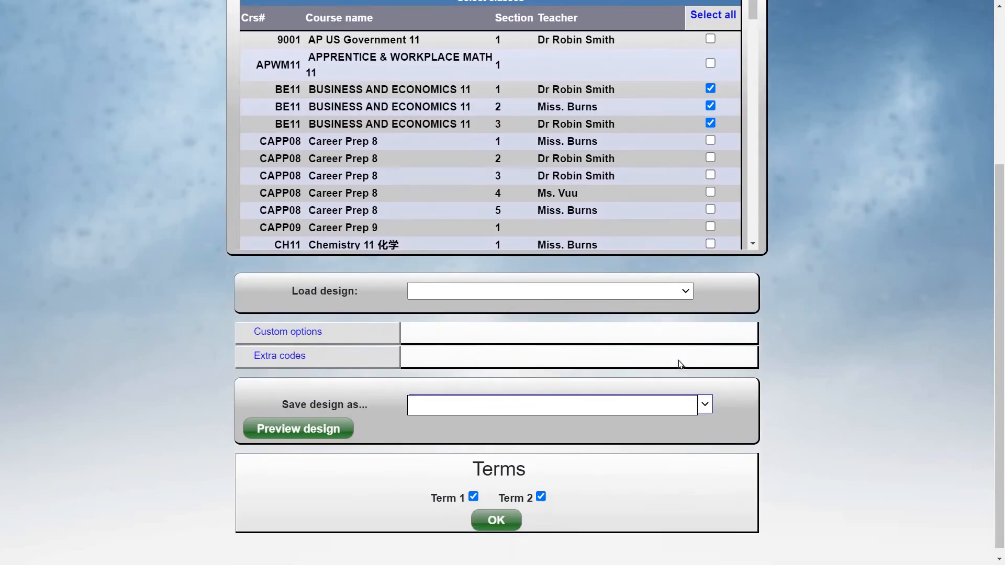
{"action": "left_click", "coordinate": [504, 284]}
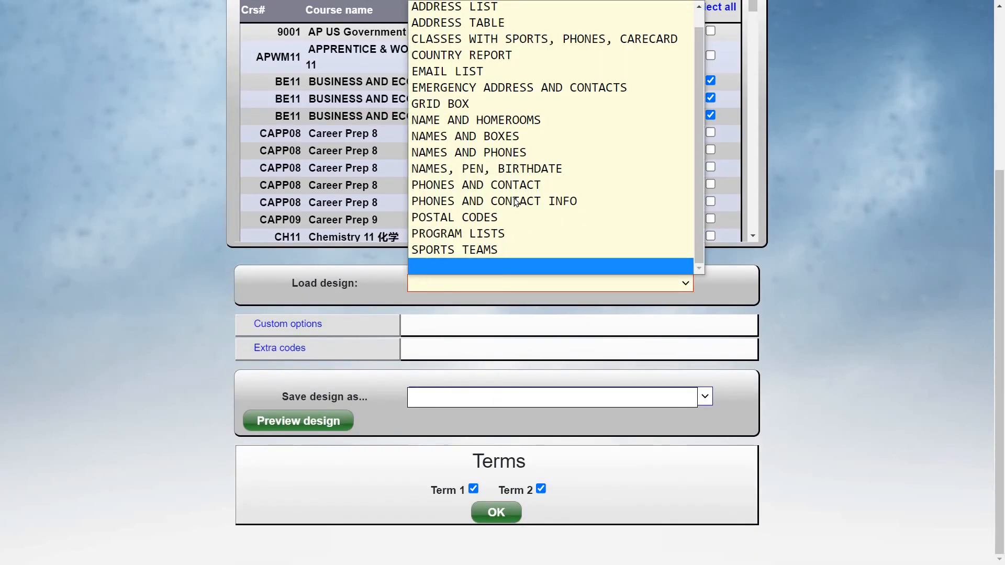
{"action": "left_click", "coordinate": [512, 168]}
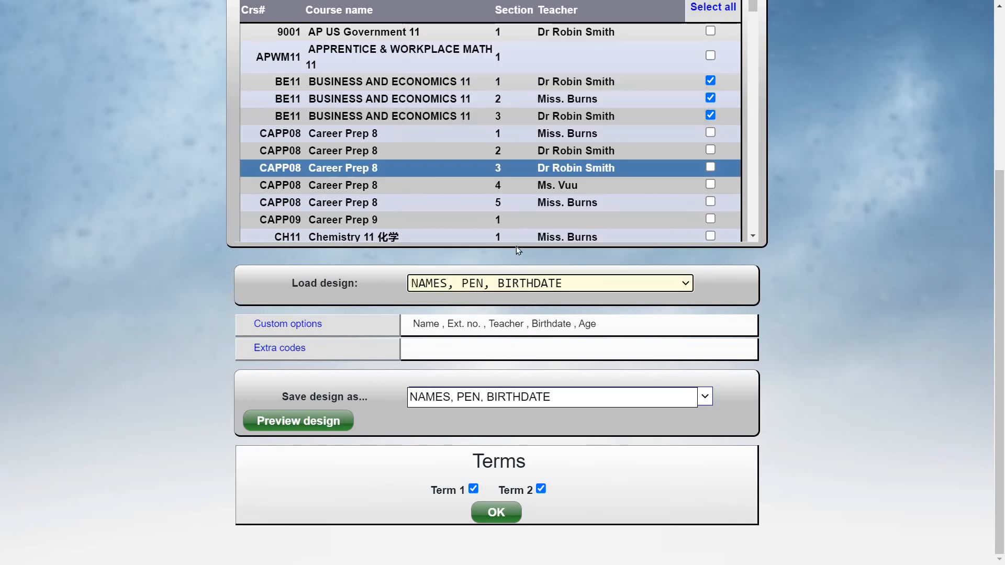
{"action": "left_click", "coordinate": [500, 512]}
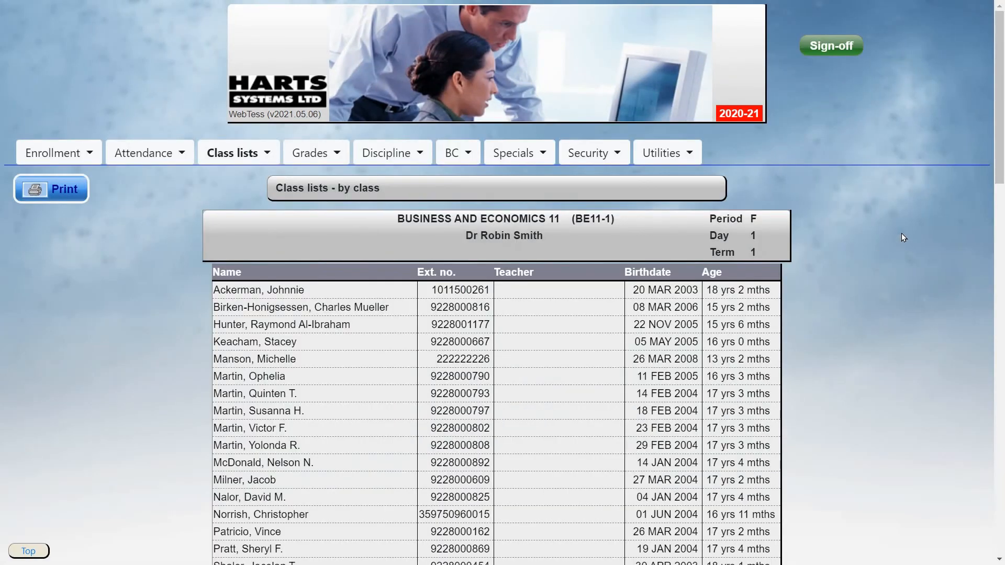
{"action": "scroll", "coordinate": [901, 233], "scroll_direction": "down", "scroll_amount": 7}
{"action": "scroll", "coordinate": [907, 234], "scroll_direction": "down", "scroll_amount": 15}
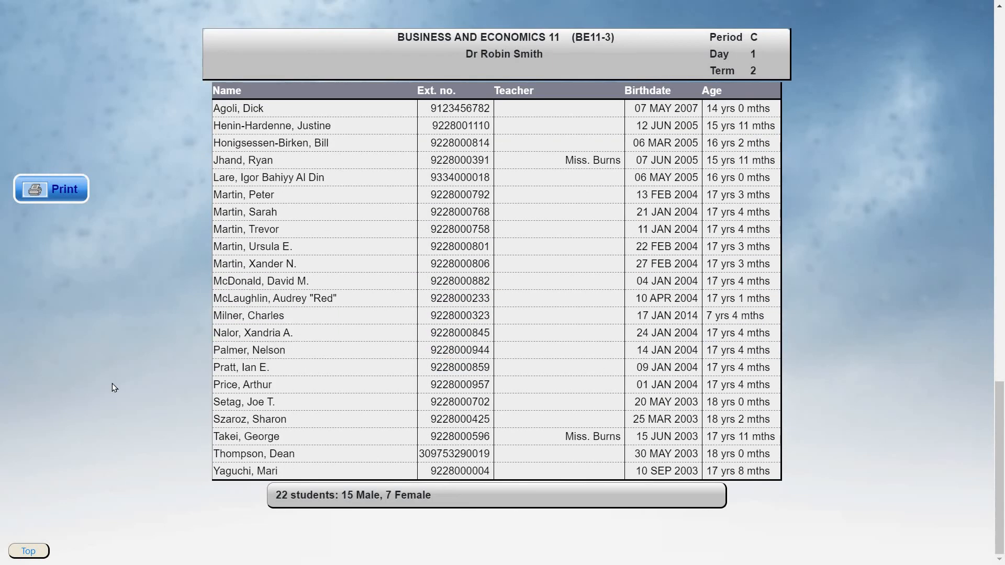
{"action": "key", "text": "Home"}
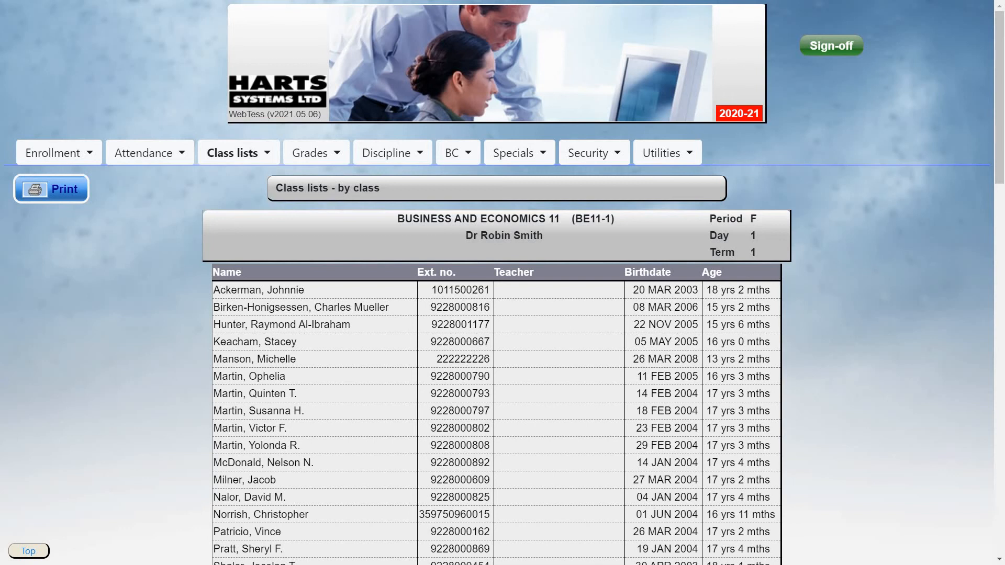
- Show student schedules for the 35 STUDENTS file, then cancel the print dialog without printing
{"action": "left_click", "coordinate": [234, 157]}
{"action": "mouse_move", "coordinate": [321, 237]}
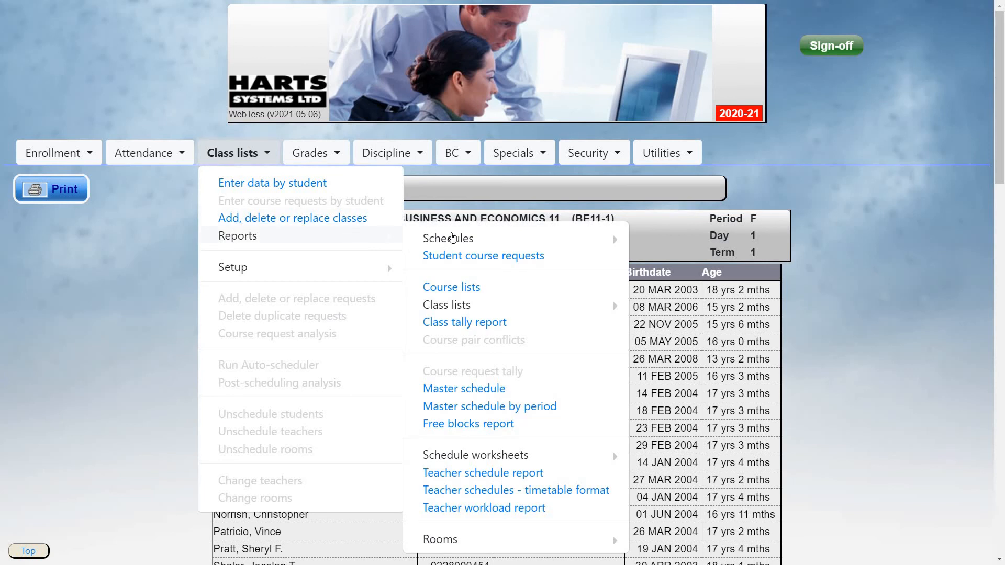
{"action": "mouse_move", "coordinate": [620, 237]}
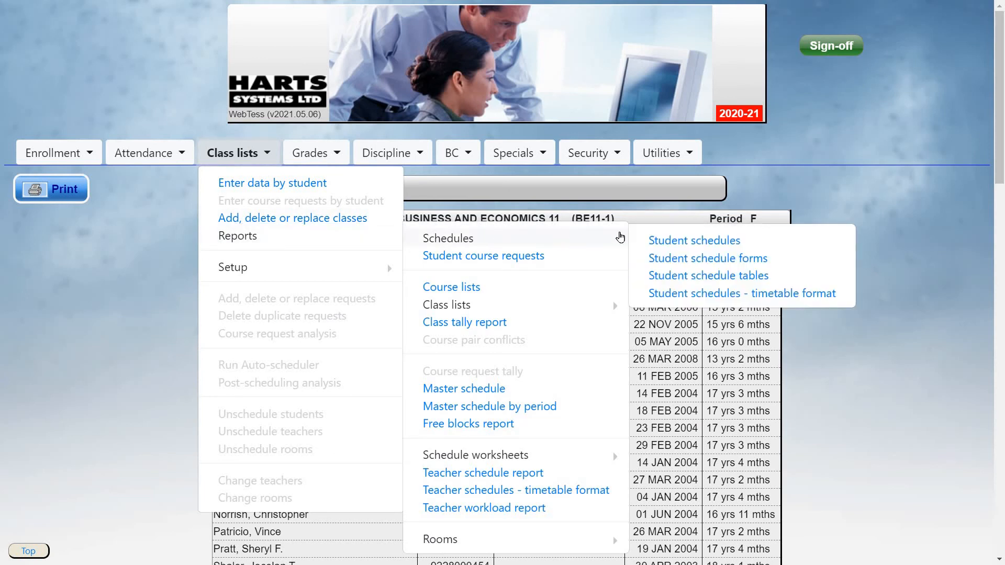
{"action": "left_click", "coordinate": [680, 242]}
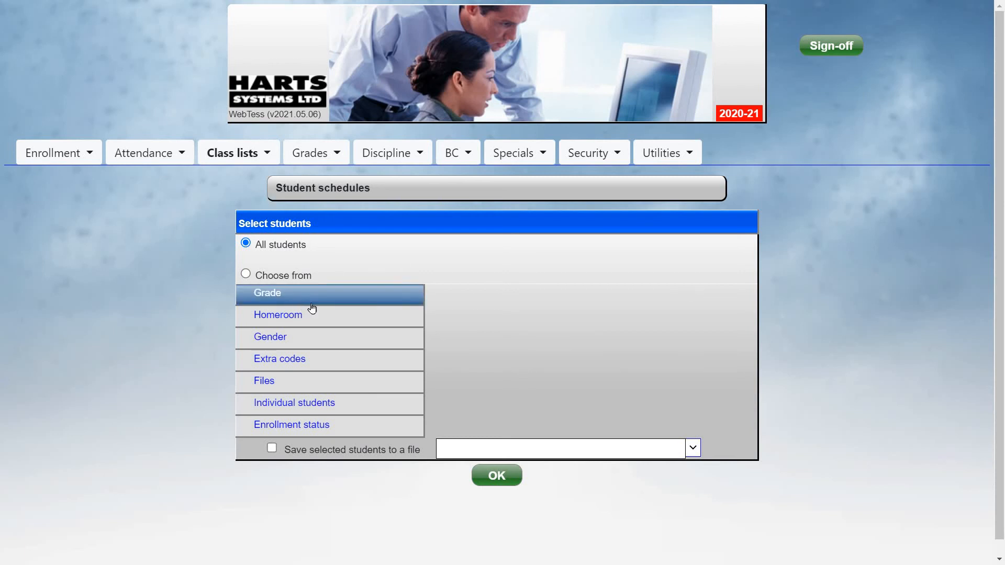
{"action": "left_click", "coordinate": [334, 379]}
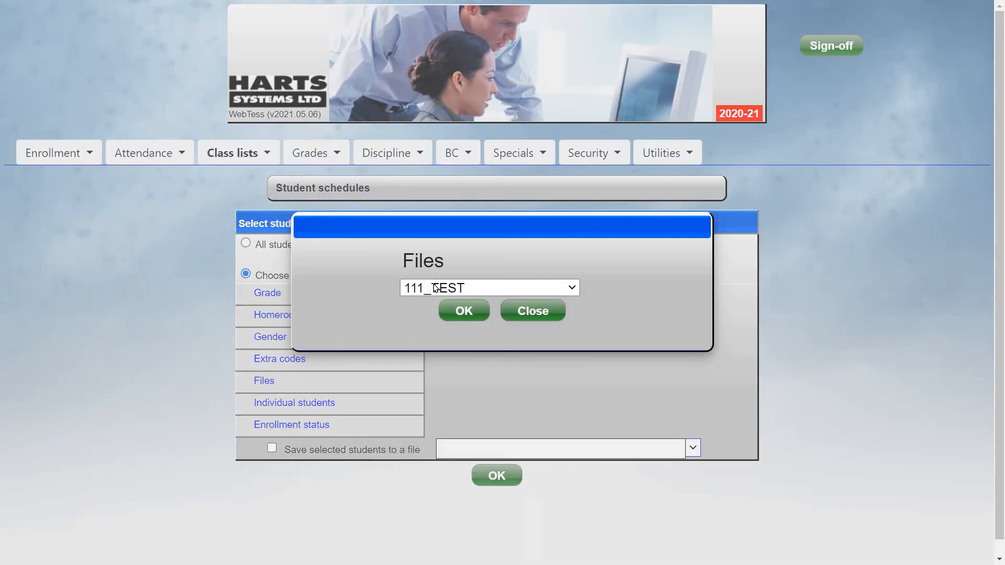
{"action": "left_click", "coordinate": [437, 288]}
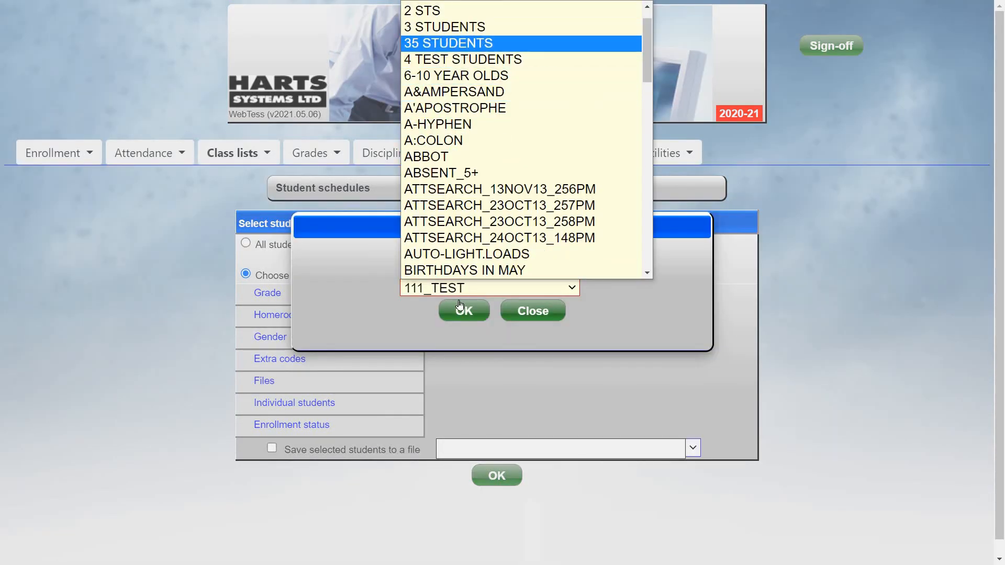
{"action": "left_click", "coordinate": [444, 43]}
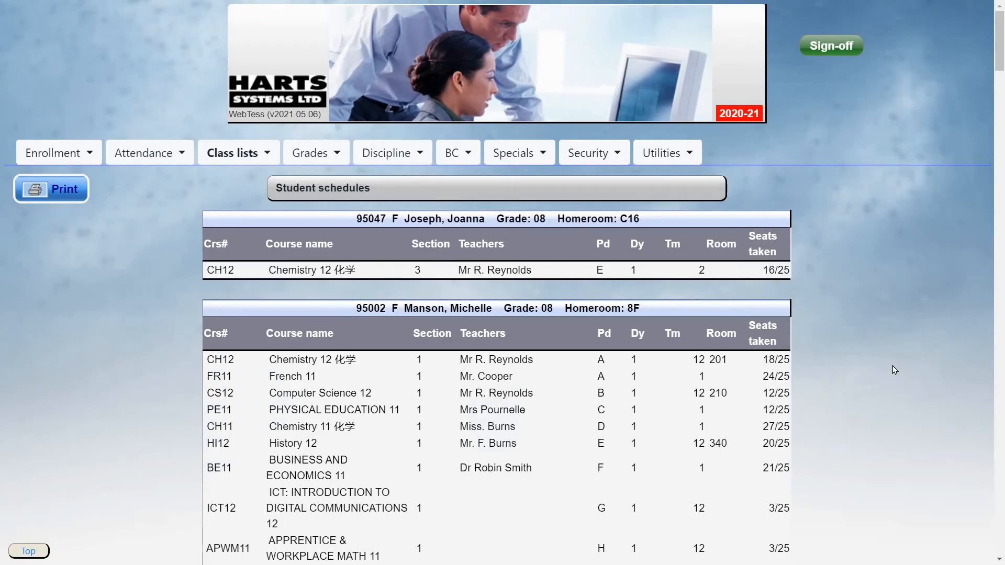
{"action": "left_click", "coordinate": [68, 189]}
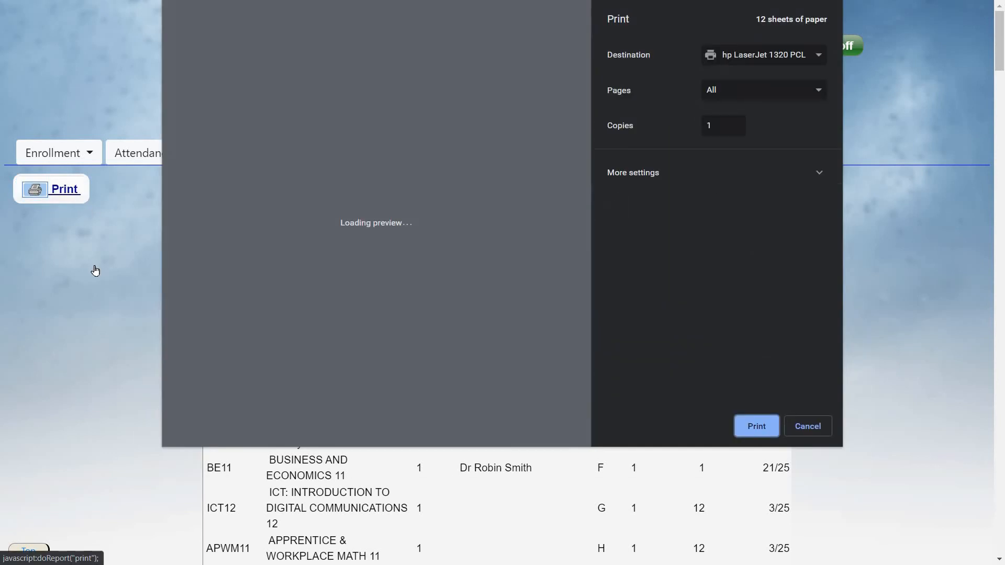
{"action": "left_click", "coordinate": [808, 427]}
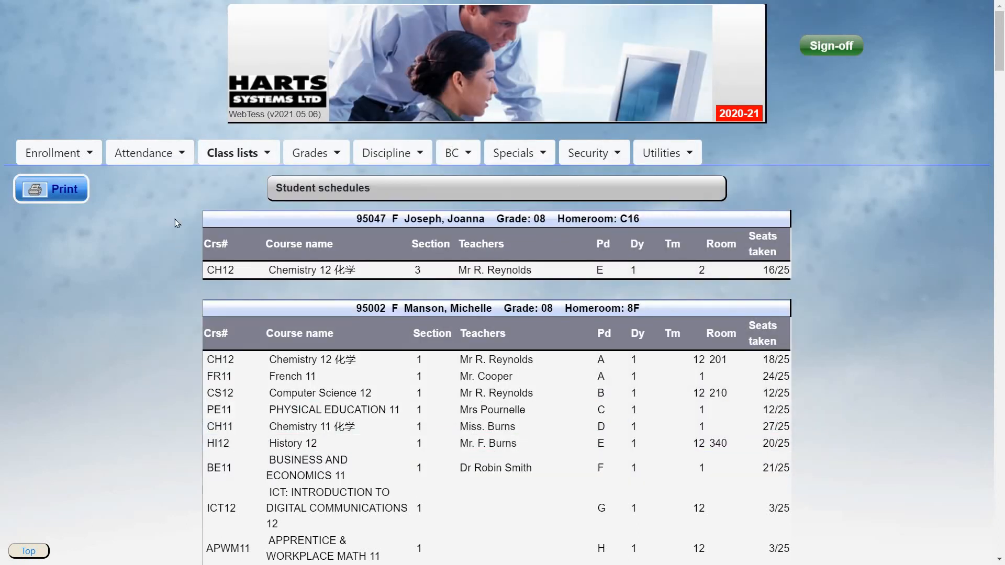
- Generate the teacher schedule report for four selected teachers
{"action": "left_click", "coordinate": [242, 152]}
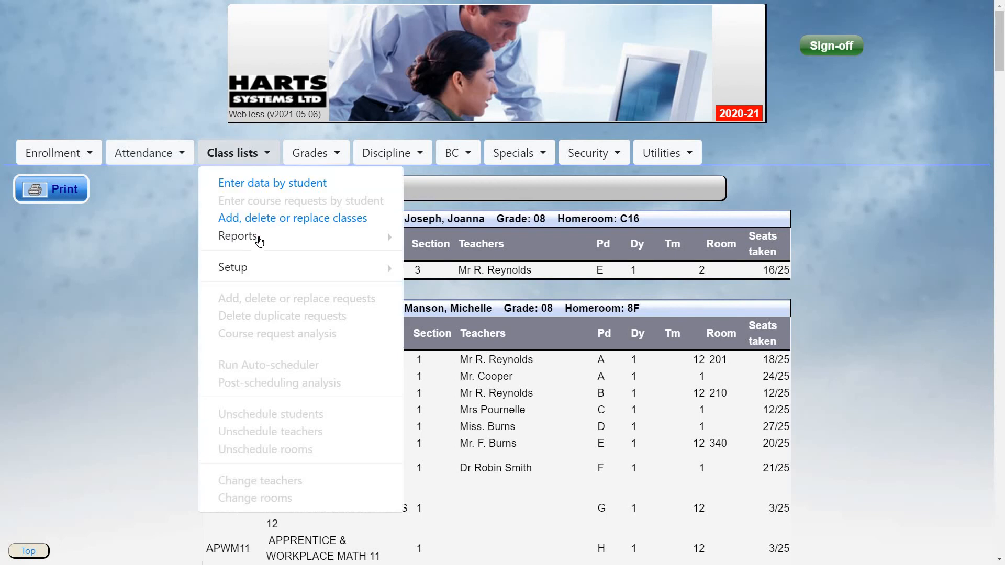
{"action": "mouse_move", "coordinate": [327, 240]}
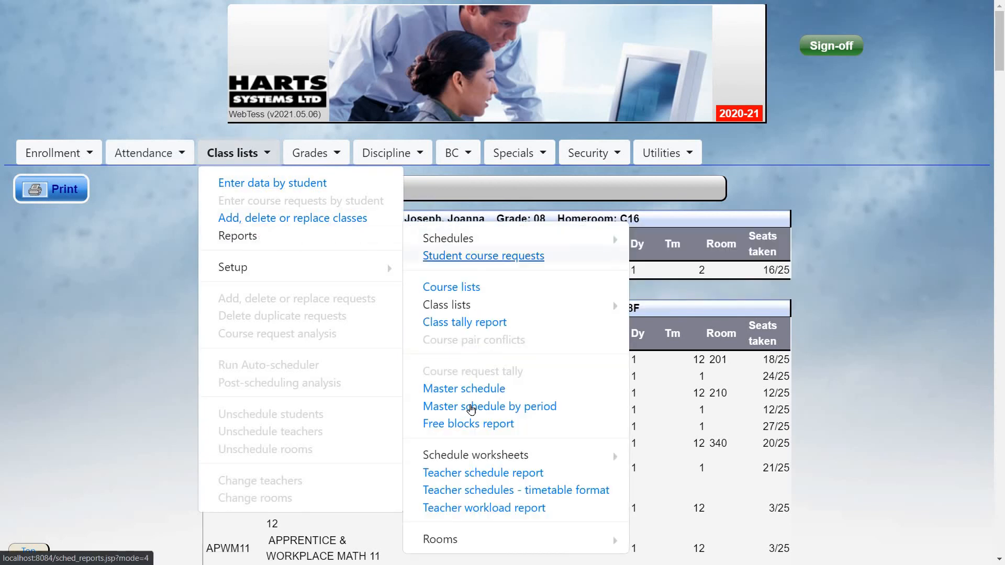
{"action": "left_click", "coordinate": [482, 472]}
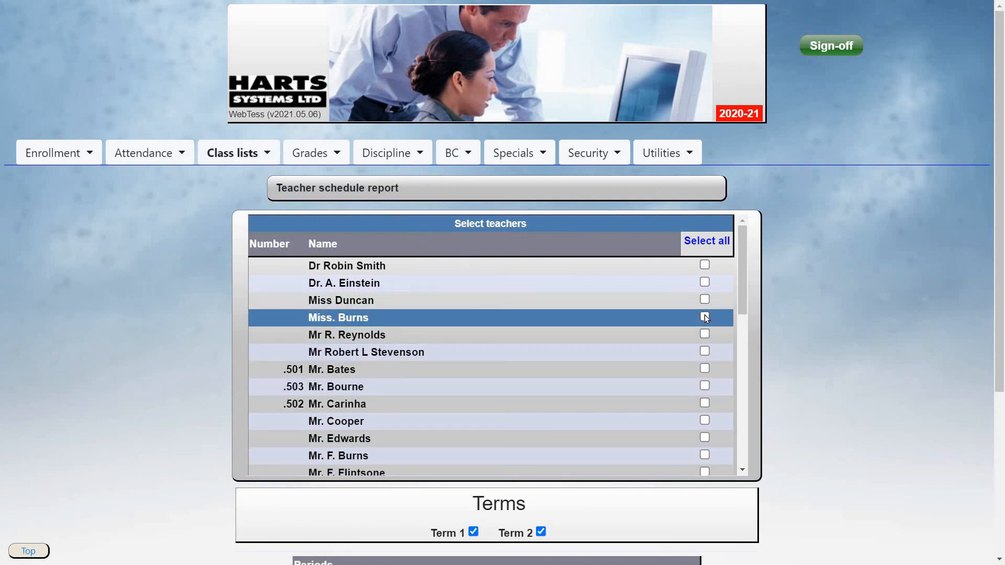
{"action": "left_click", "coordinate": [705, 316]}
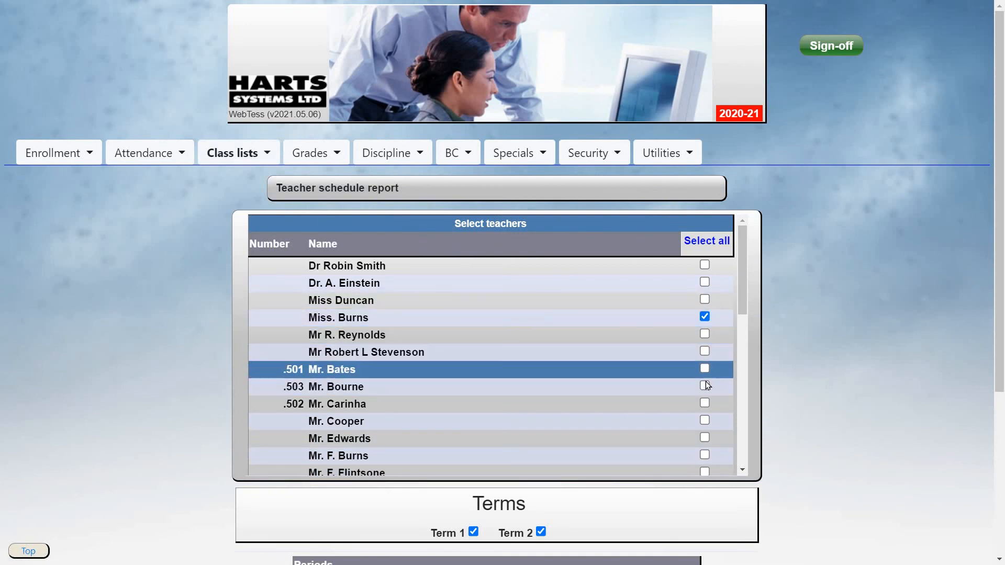
{"action": "left_click", "coordinate": [705, 368]}
{"action": "left_click", "coordinate": [706, 385]}
{"action": "left_click", "coordinate": [707, 403]}
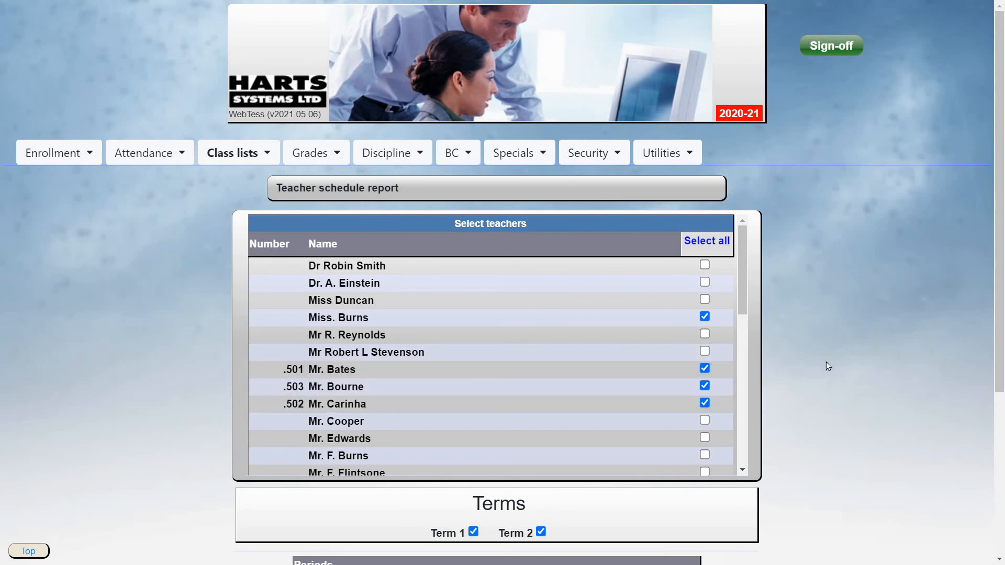
- Scroll through the teacher schedule report to review each teacher's sections
{"action": "scroll", "coordinate": [826, 362], "scroll_direction": "down", "scroll_amount": 5}
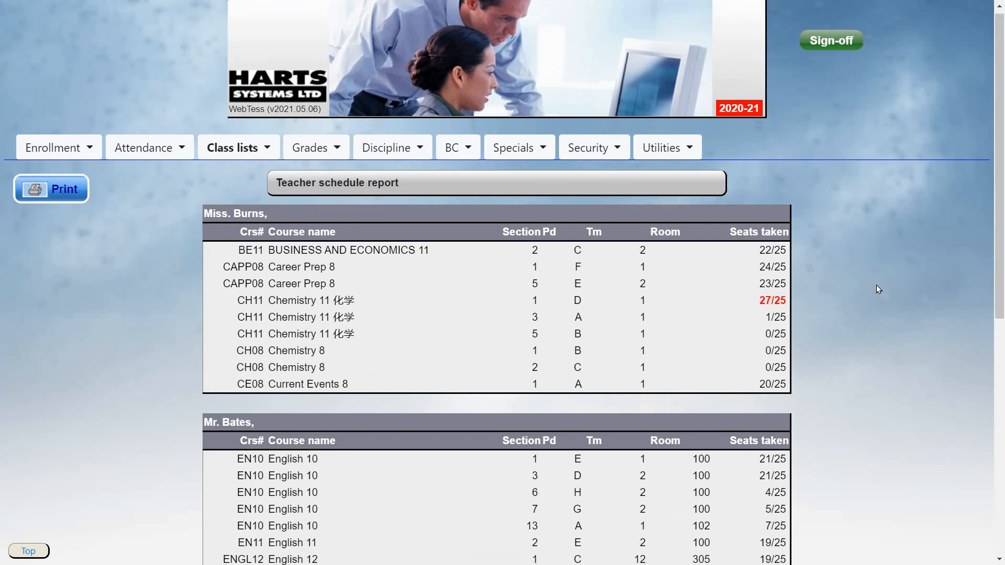
{"action": "scroll", "coordinate": [876, 286], "scroll_direction": "down", "scroll_amount": 8}
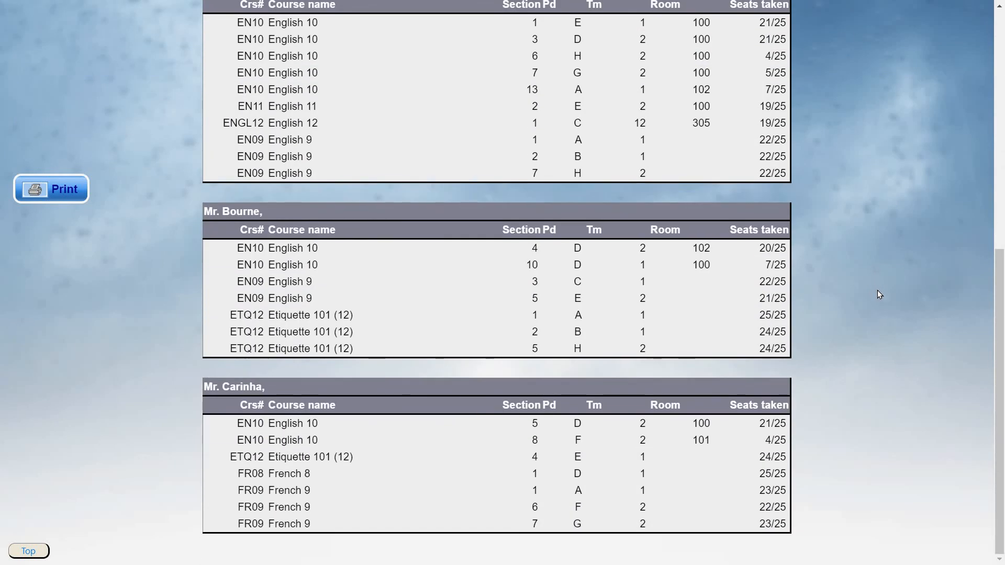
{"action": "scroll", "coordinate": [878, 291], "scroll_direction": "up", "scroll_amount": 8}
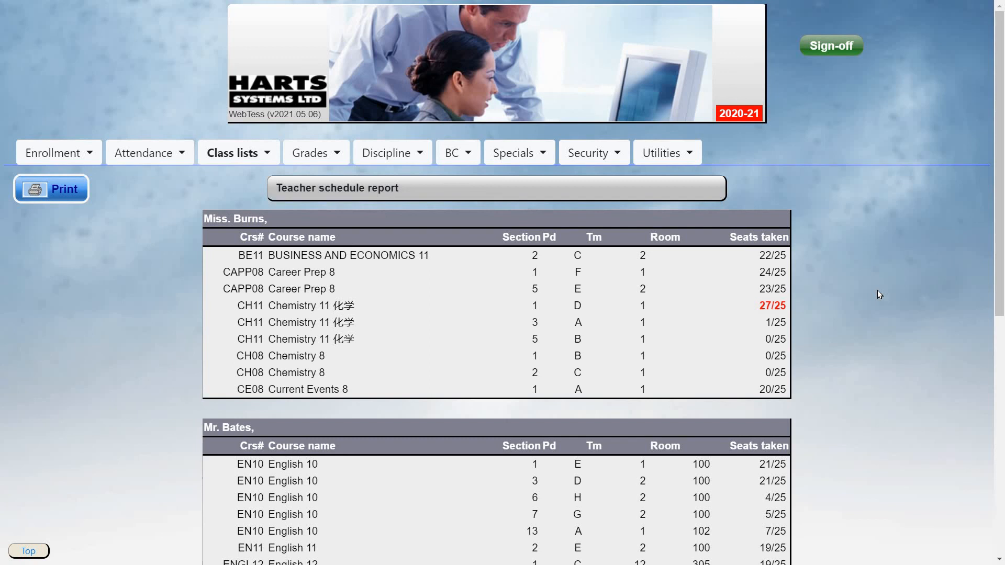
{"action": "left_click", "coordinate": [239, 152]}
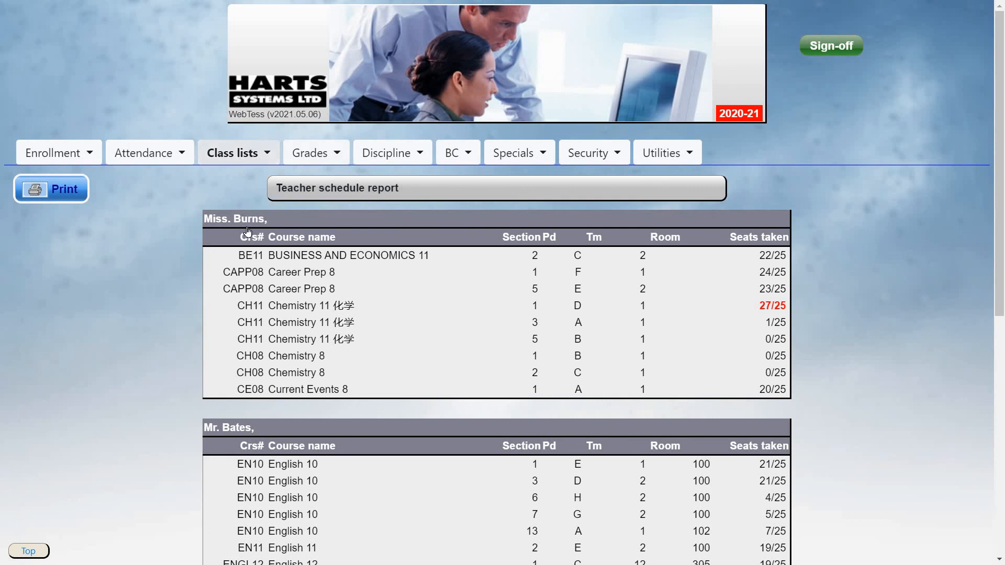
{"action": "mouse_move", "coordinate": [247, 239]}
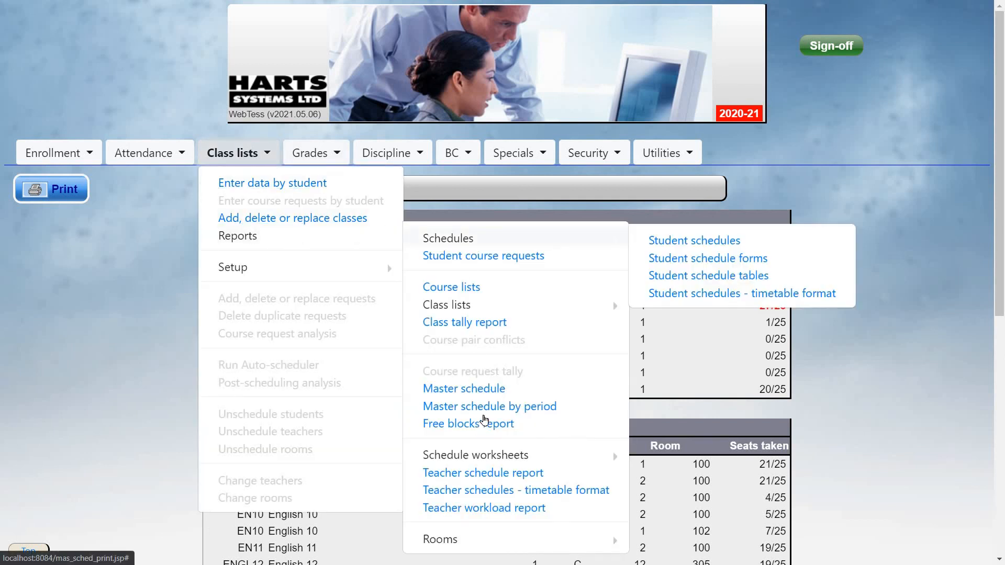
- Generate the master schedule report with all courses selected
{"action": "scroll", "coordinate": [481, 285], "scroll_direction": "down", "scroll_amount": 2}
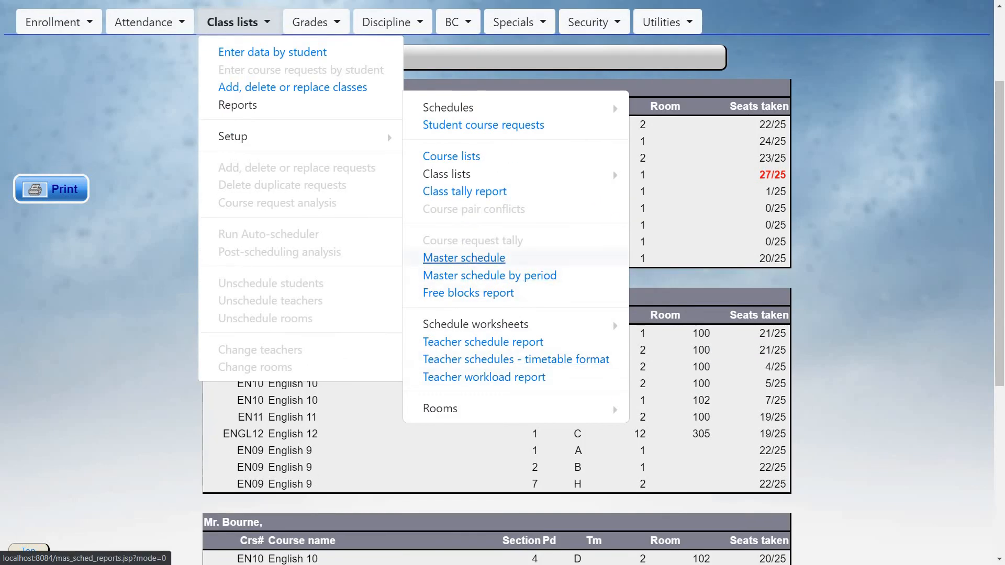
{"action": "left_click", "coordinate": [478, 259]}
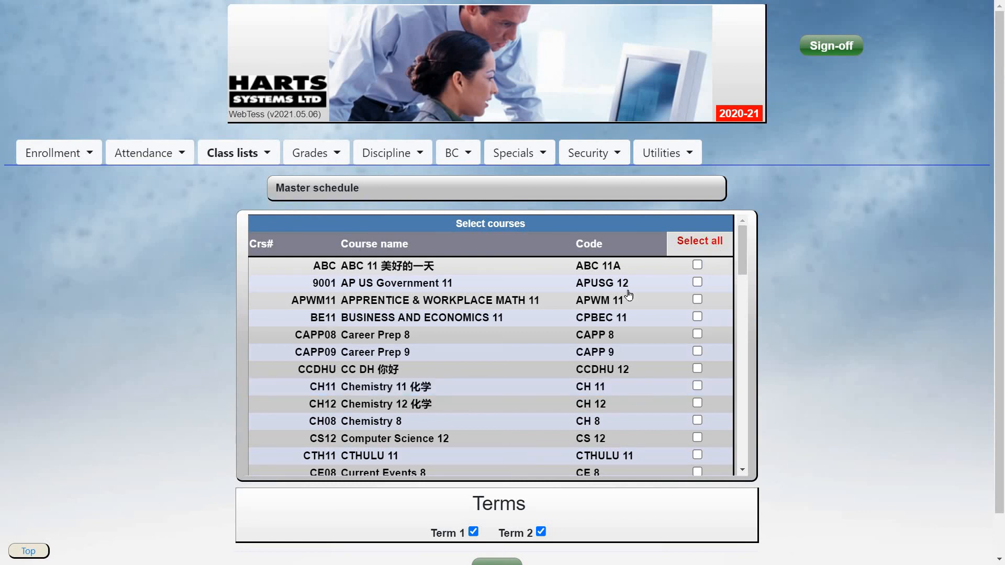
{"action": "left_click", "coordinate": [712, 242]}
{"action": "scroll", "coordinate": [813, 318], "scroll_direction": "down", "scroll_amount": 1}
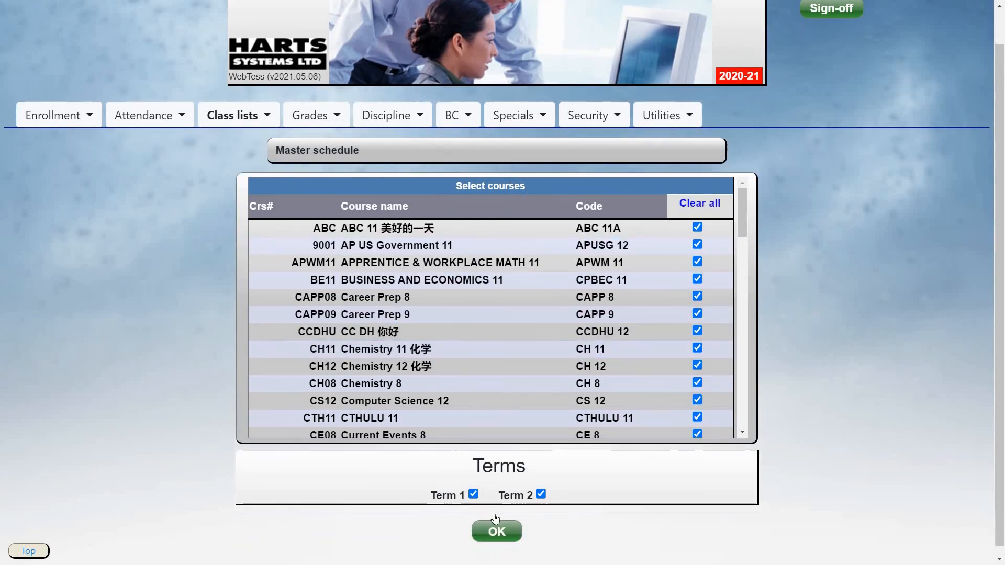
{"action": "left_click", "coordinate": [507, 526]}
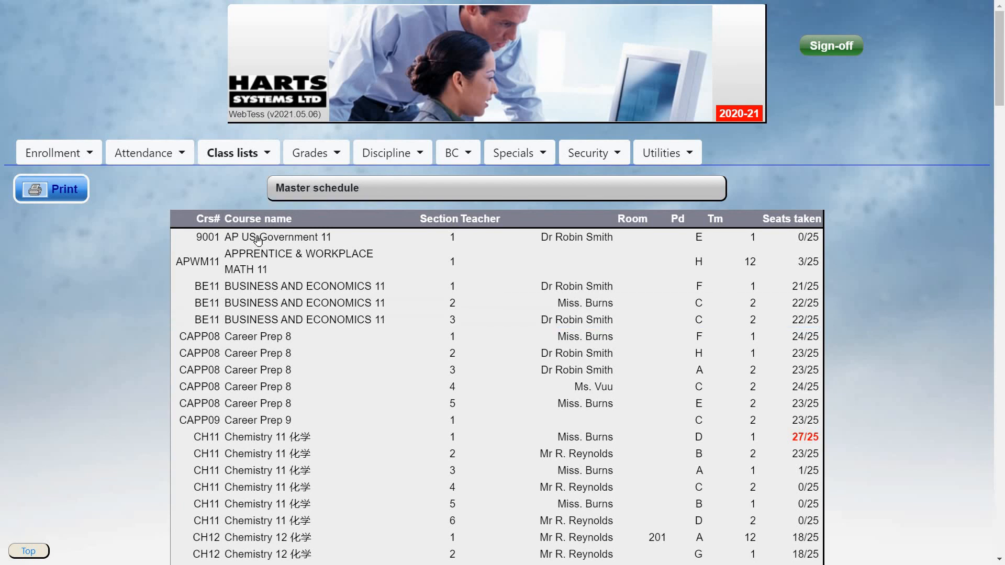
- Generate the master schedule by period for periods A and B only, excluding C–H
{"action": "left_click", "coordinate": [241, 160]}
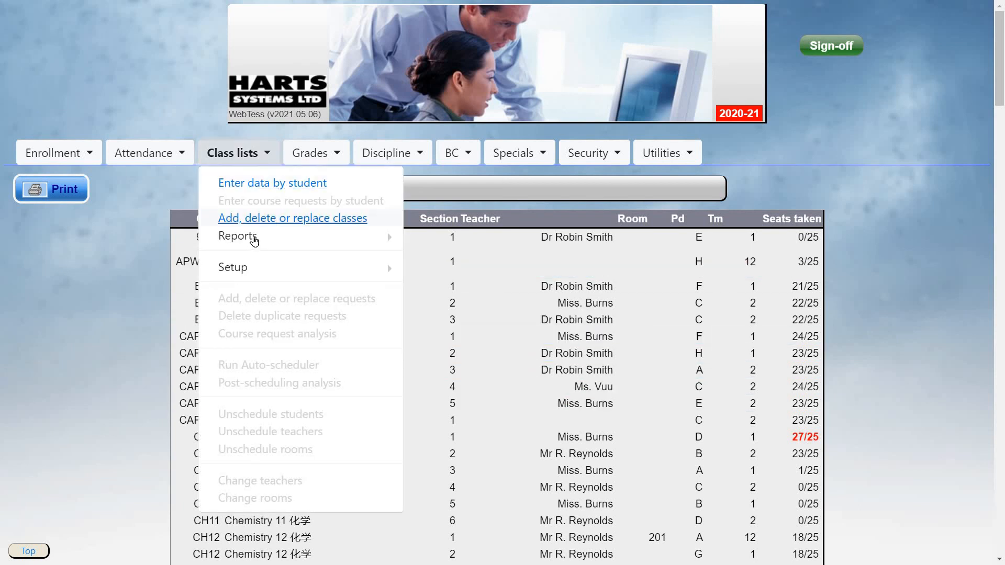
{"action": "left_click", "coordinate": [347, 236]}
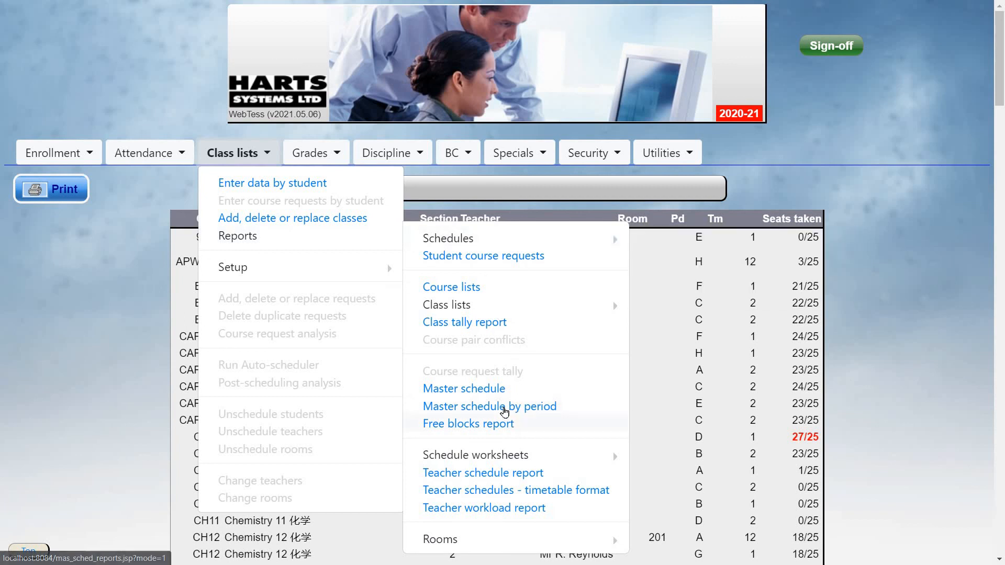
{"action": "left_click", "coordinate": [518, 406]}
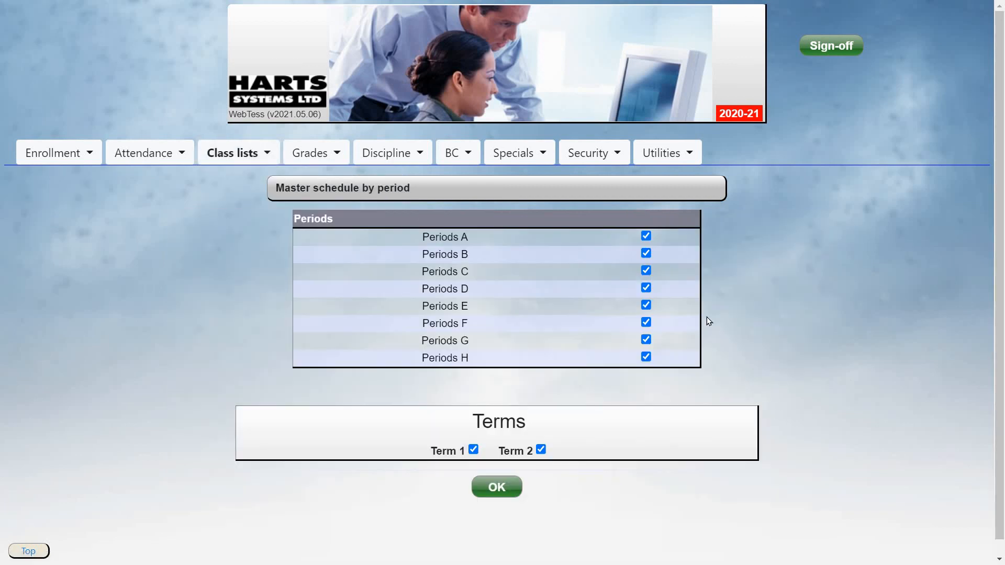
{"action": "left_click", "coordinate": [646, 288]}
{"action": "left_click", "coordinate": [646, 270]}
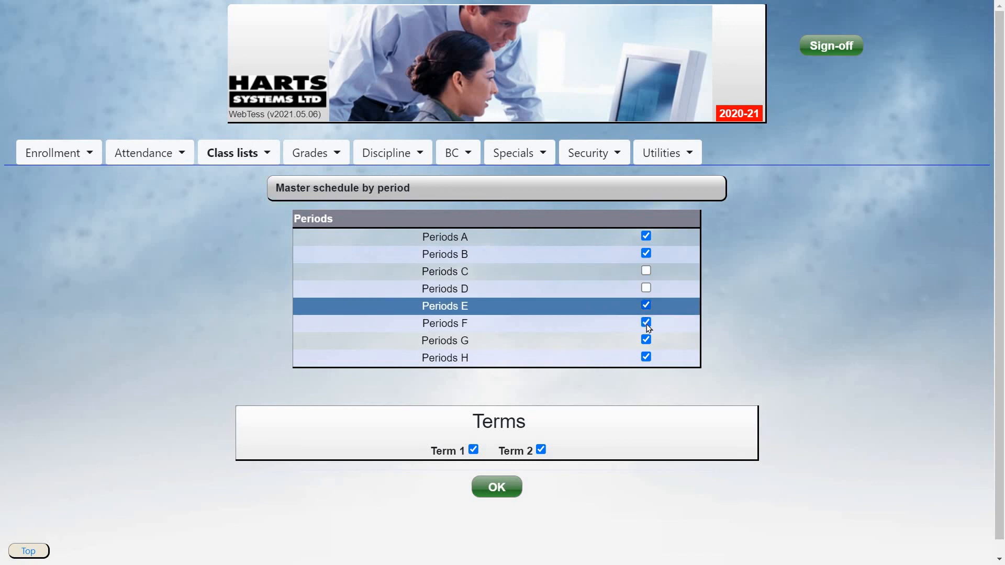
{"action": "left_click", "coordinate": [646, 304]}
{"action": "left_click", "coordinate": [646, 339]}
{"action": "left_click", "coordinate": [646, 357]}
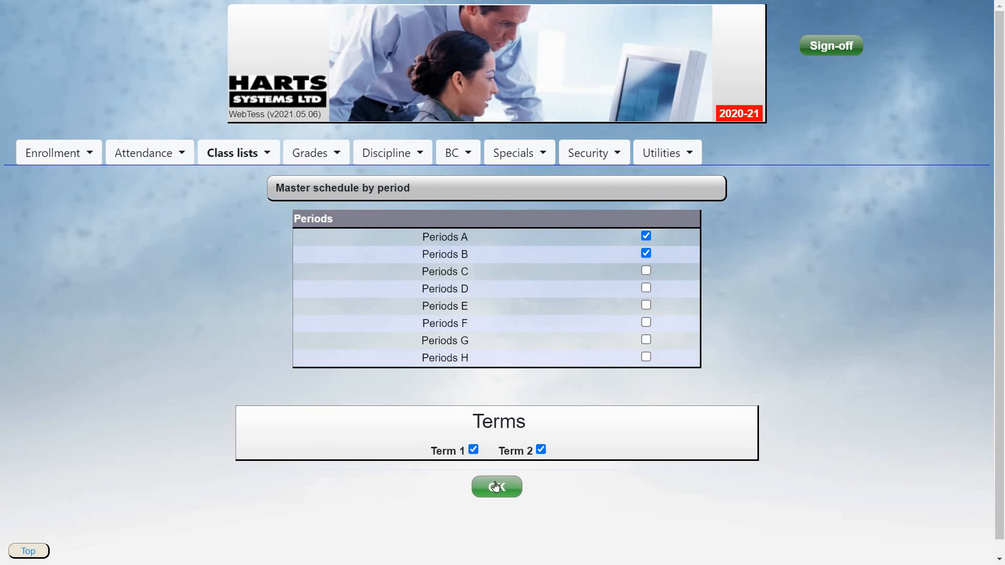
{"action": "left_click", "coordinate": [516, 486]}
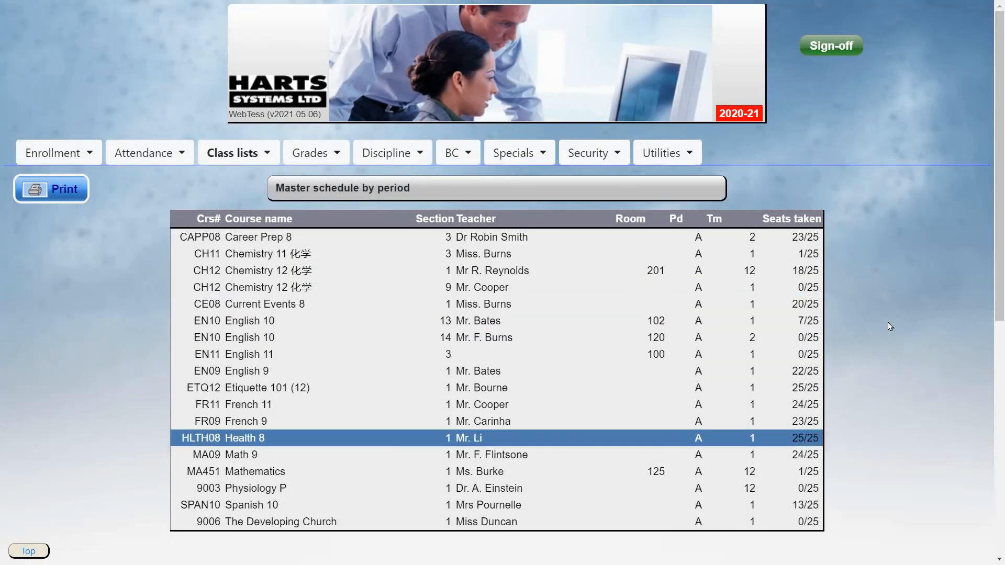
- Review the period report, then close the print dialog without printing
{"action": "scroll", "coordinate": [889, 328], "scroll_direction": "down", "scroll_amount": 8}
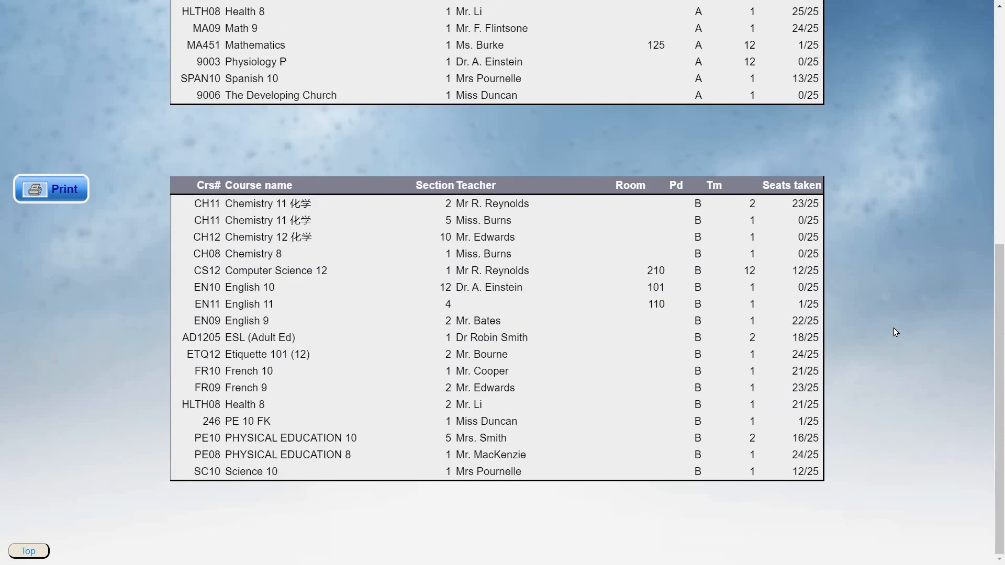
{"action": "scroll", "coordinate": [894, 326], "scroll_direction": "up", "scroll_amount": 8}
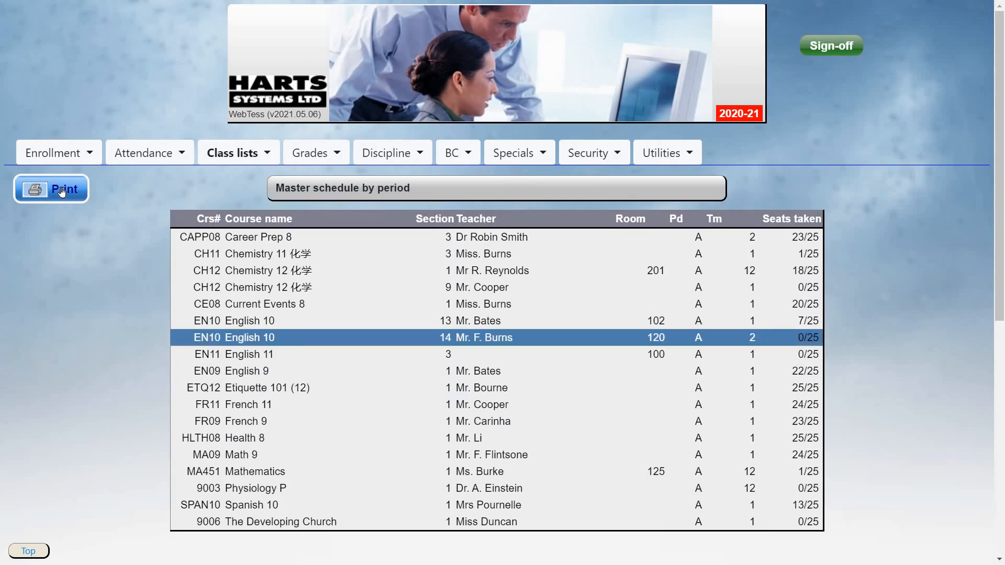
{"action": "left_click", "coordinate": [61, 191]}
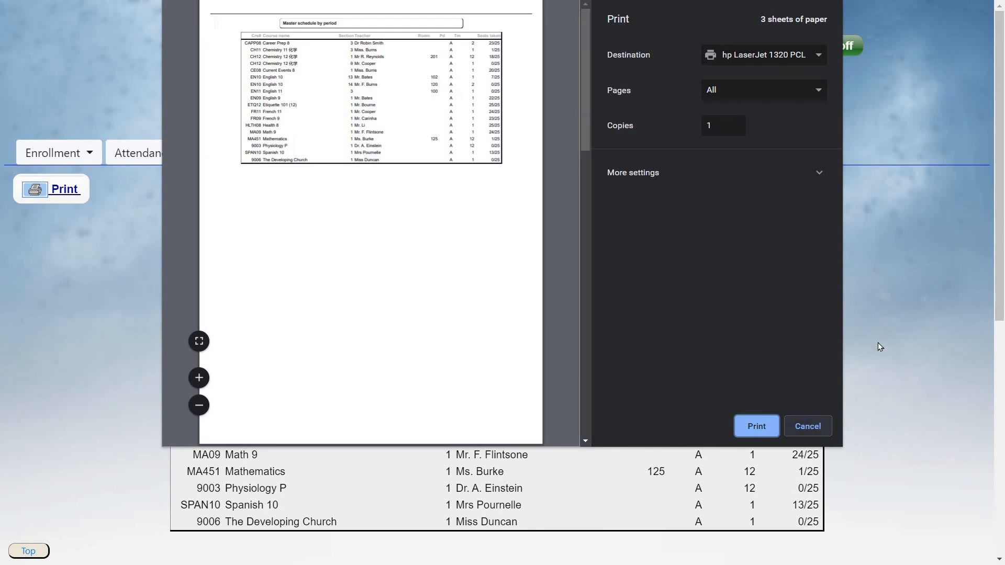
{"action": "key", "text": "Escape"}
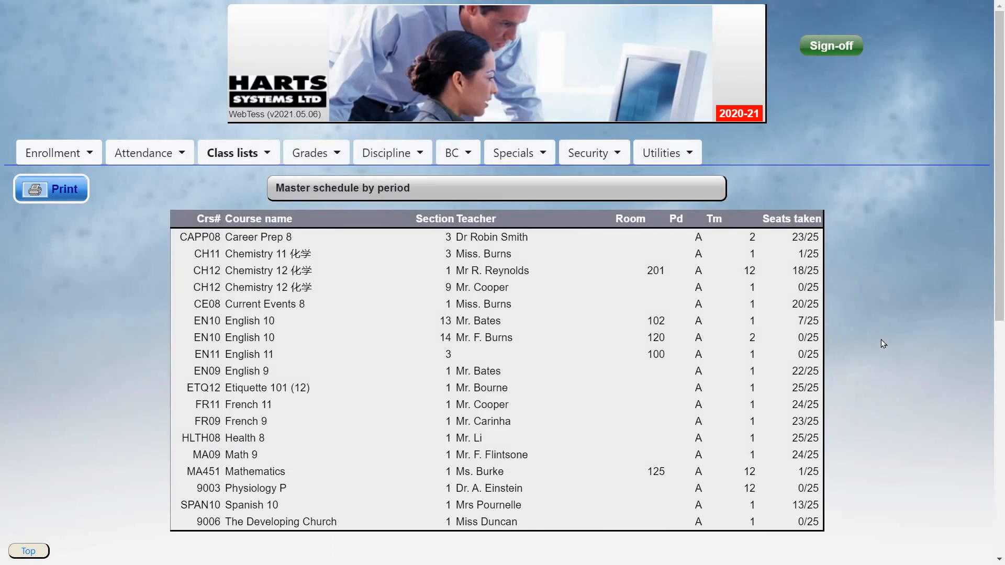